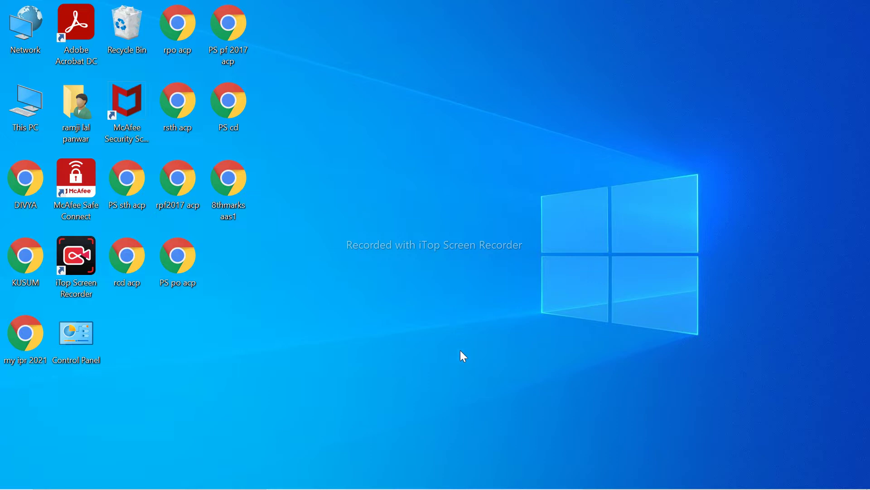
Switch to the Integrated ShalaDarpan staff window in Chrome and open the Apply For ACP form under Application for Departmental Services
mouse_move(453, 488)
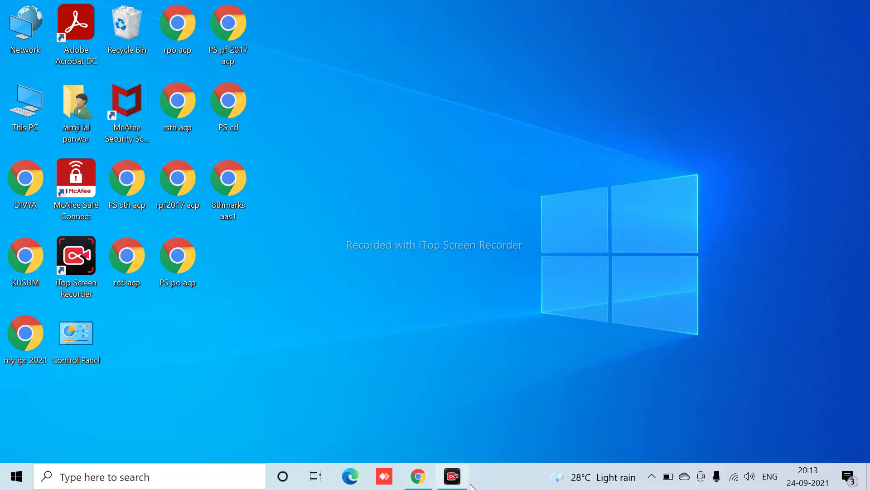
key(alt+Tab)
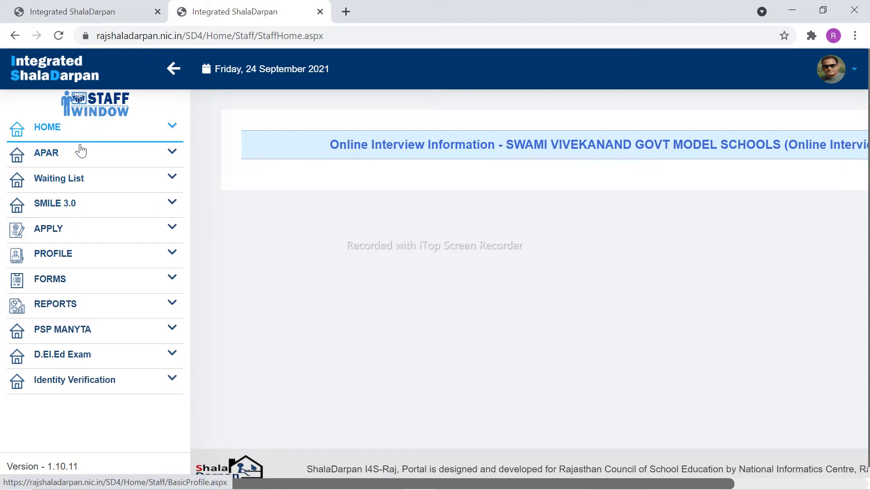
click(55, 282)
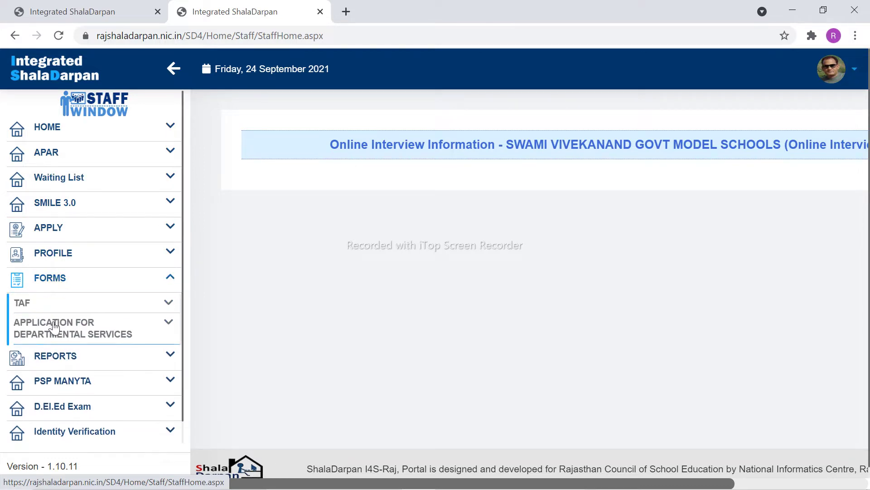
click(53, 329)
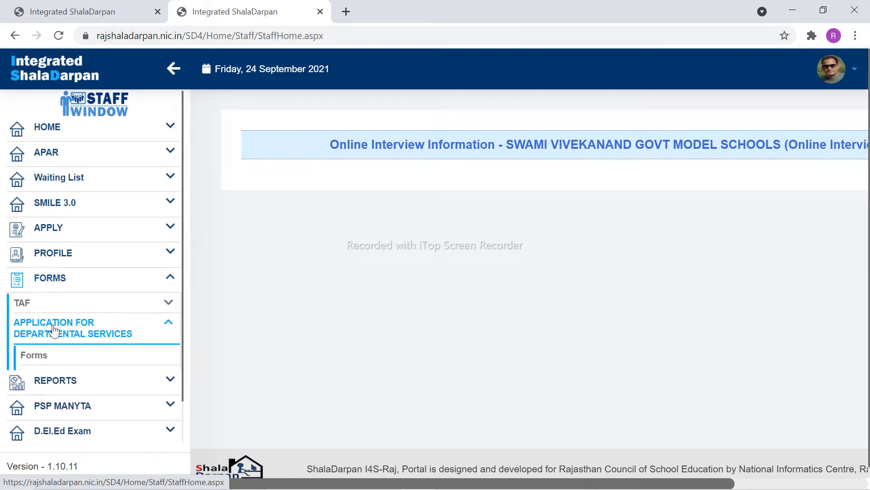
click(33, 356)
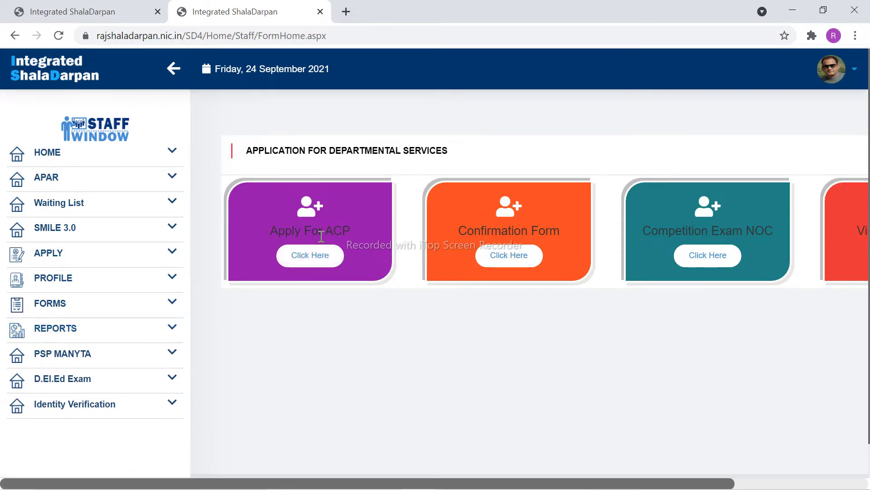
click(314, 256)
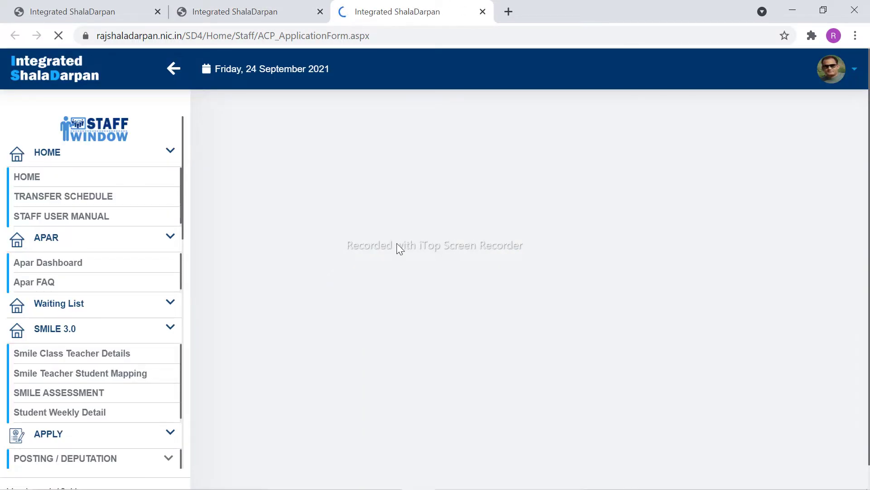
Collapse the side navigation and review the whole ACP application form, from the teacher basic information down to the CCA penalty question
click(174, 68)
scroll(418, 184, down, 4)
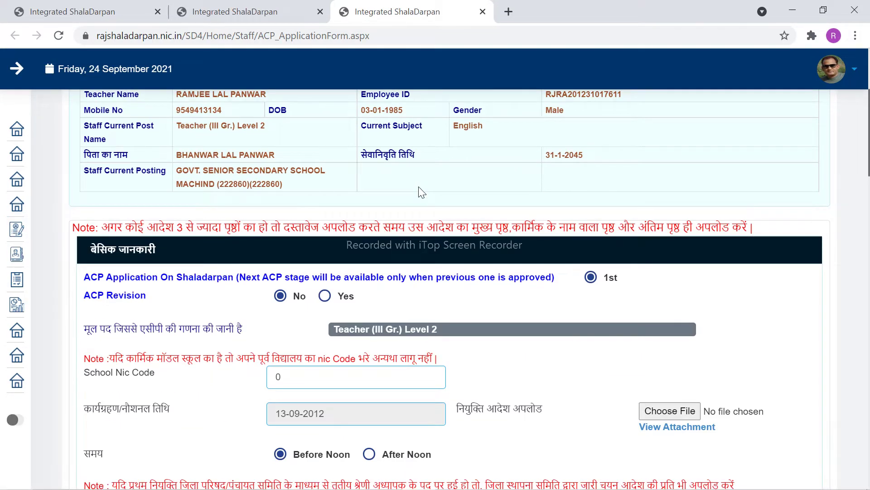
scroll(422, 195, down, 10)
scroll(422, 199, down, 15)
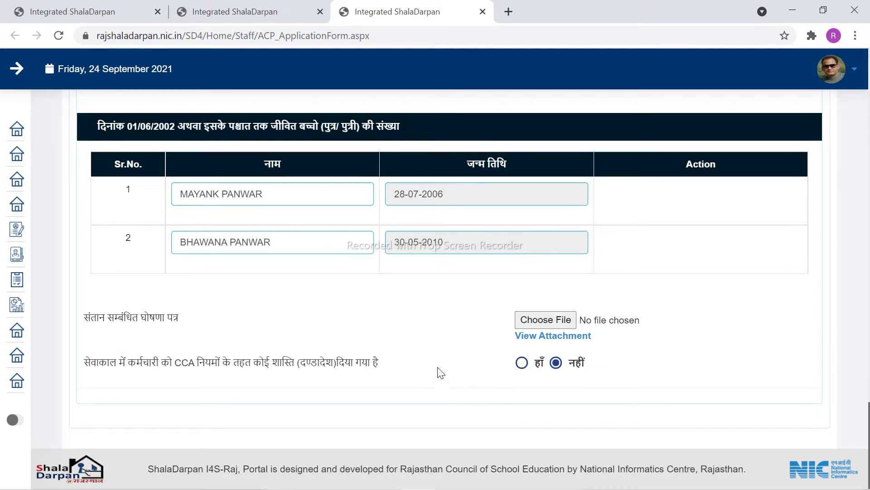
scroll(439, 373, up, 20)
scroll(569, 302, up, 1)
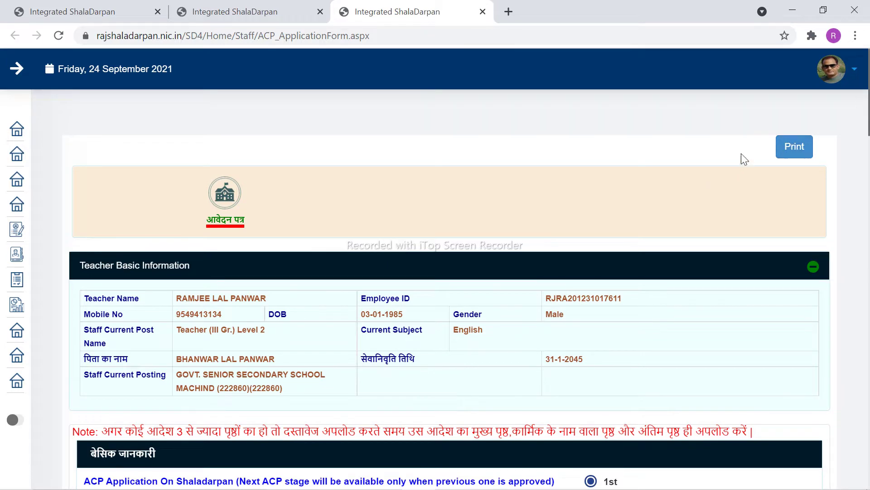
scroll(460, 202, down, 7)
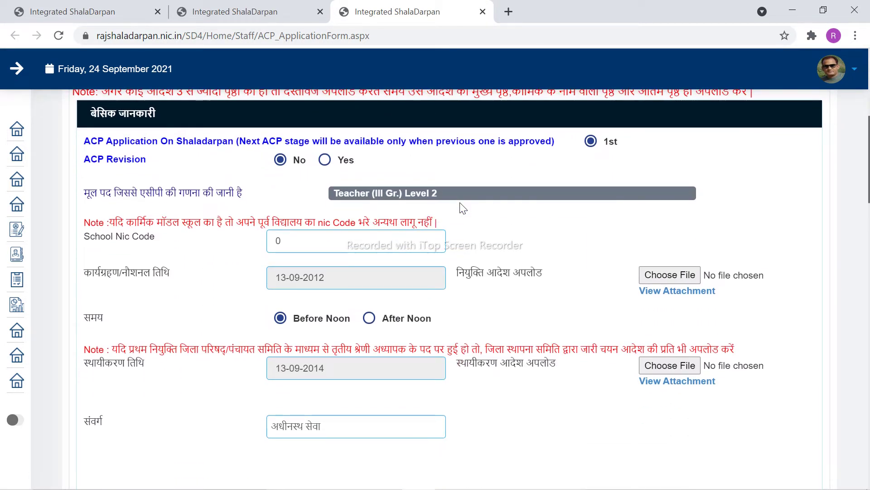
scroll(497, 275, down, 2)
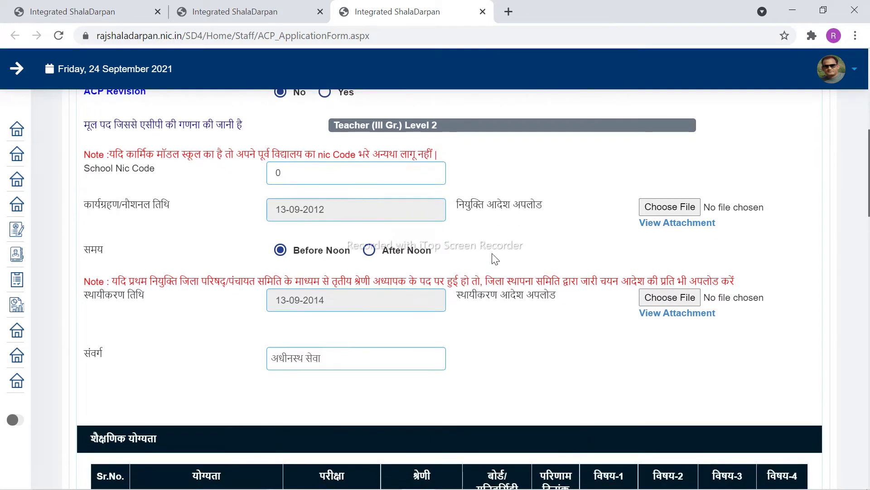
scroll(494, 263, up, 9)
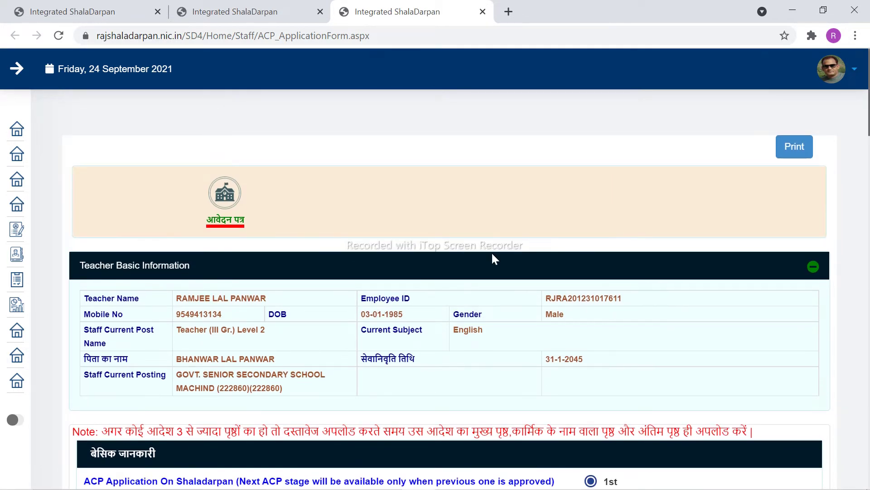
scroll(491, 252, down, 15)
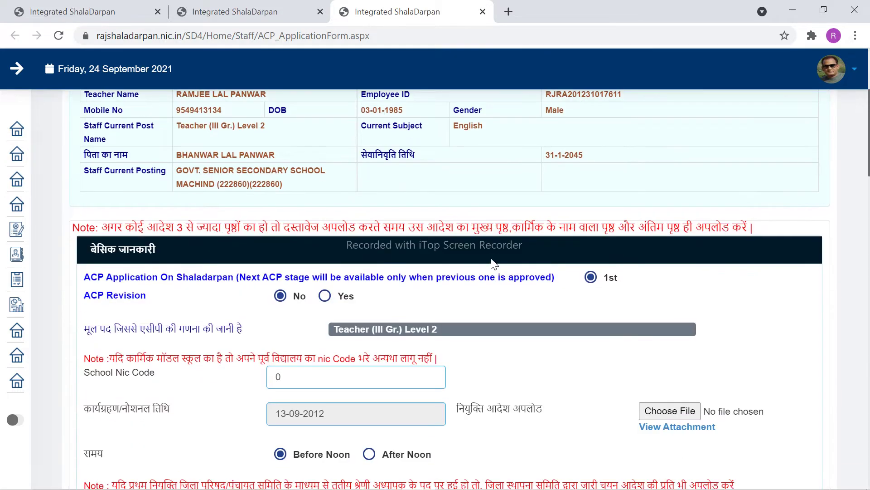
scroll(493, 282, down, 20)
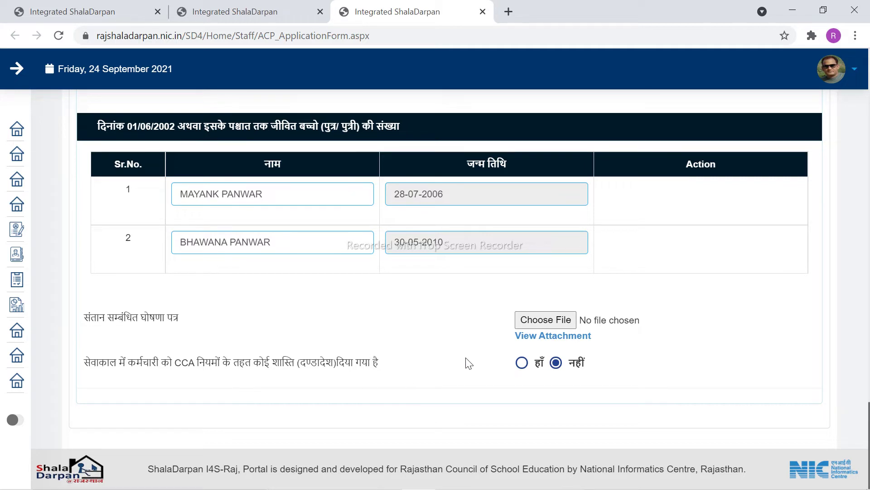
Print the ACP application form and collapse the side navigation again
scroll(412, 379, up, 20)
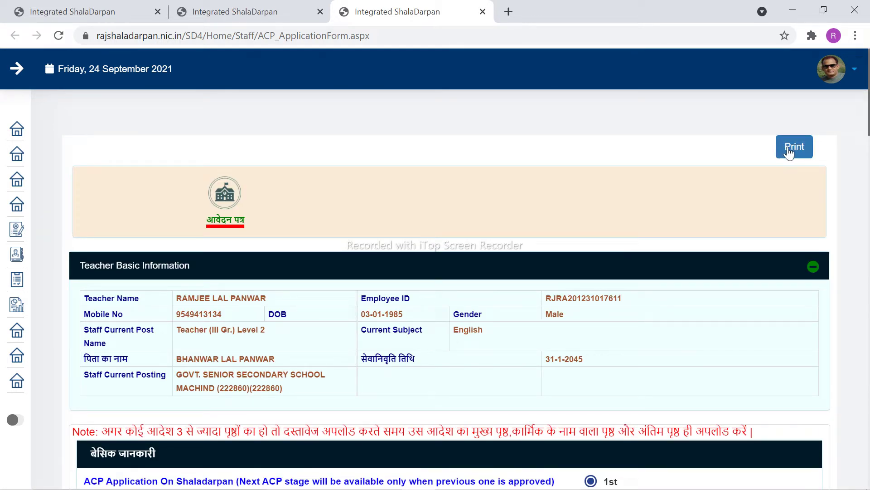
click(788, 149)
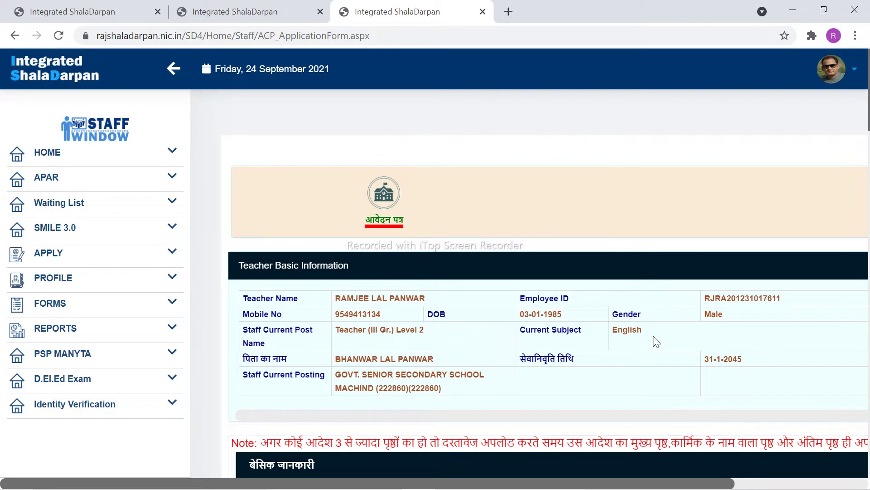
click(175, 74)
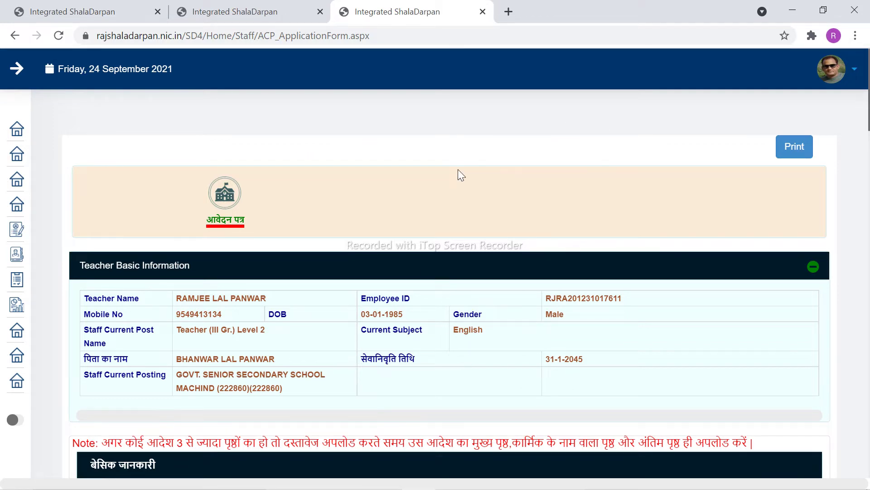
Examine the form's basic information, educational qualifications and children's details for what the ACP application requires
scroll(458, 170, down, 6)
scroll(458, 170, down, 3)
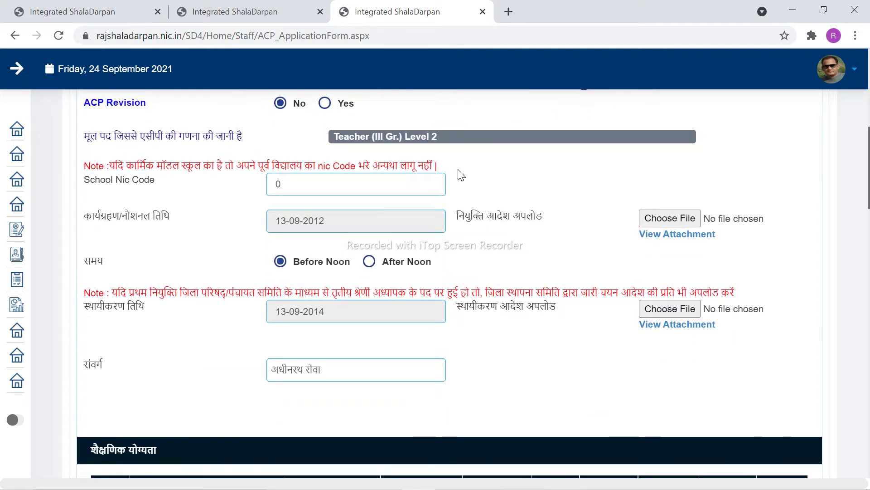
scroll(461, 174, up, 2)
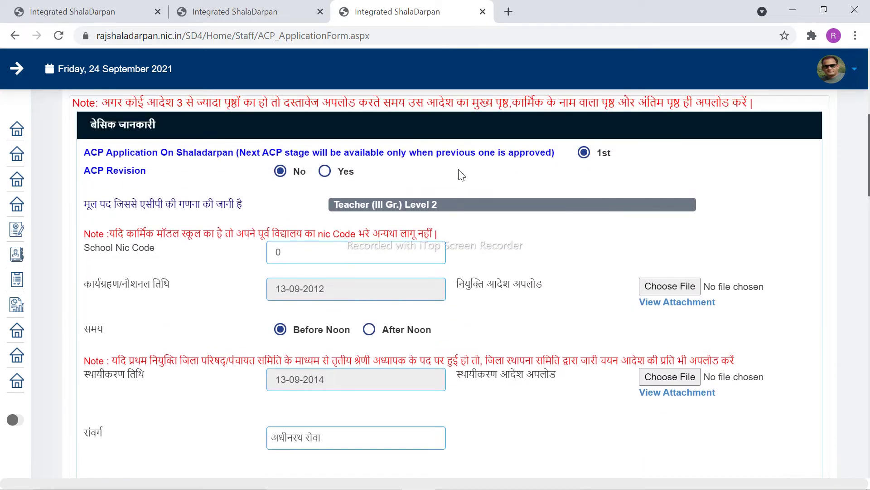
scroll(462, 175, down, 2)
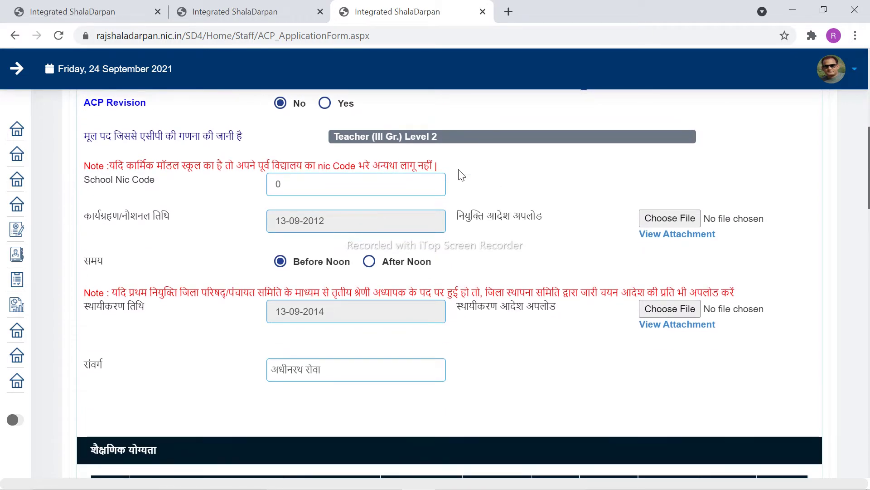
scroll(467, 210, up, 2)
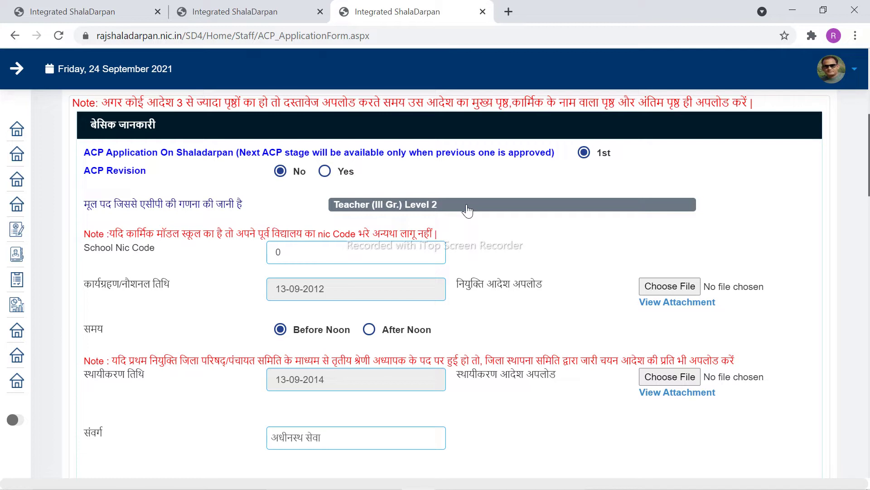
scroll(467, 209, down, 4)
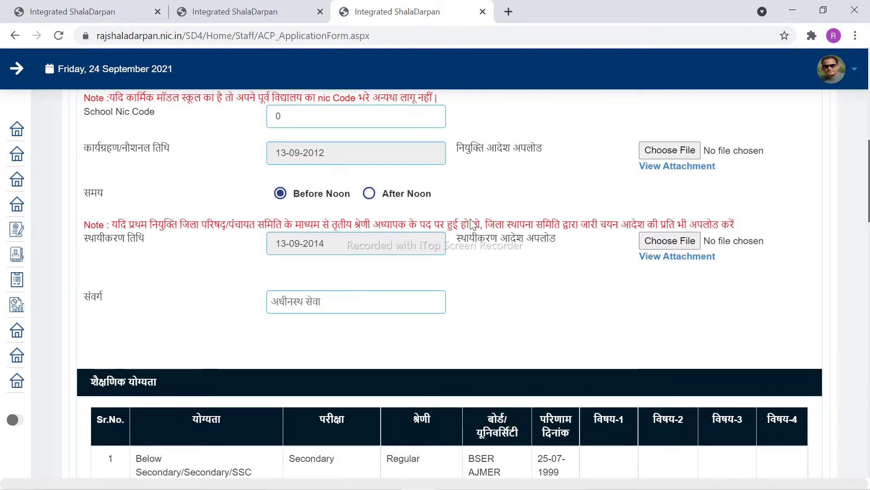
scroll(471, 222, down, 2)
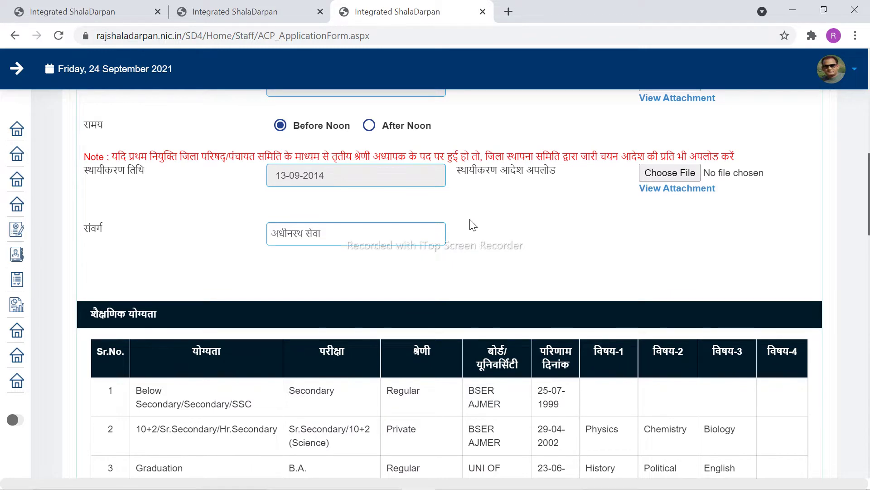
scroll(473, 225, down, 15)
scroll(475, 231, down, 5)
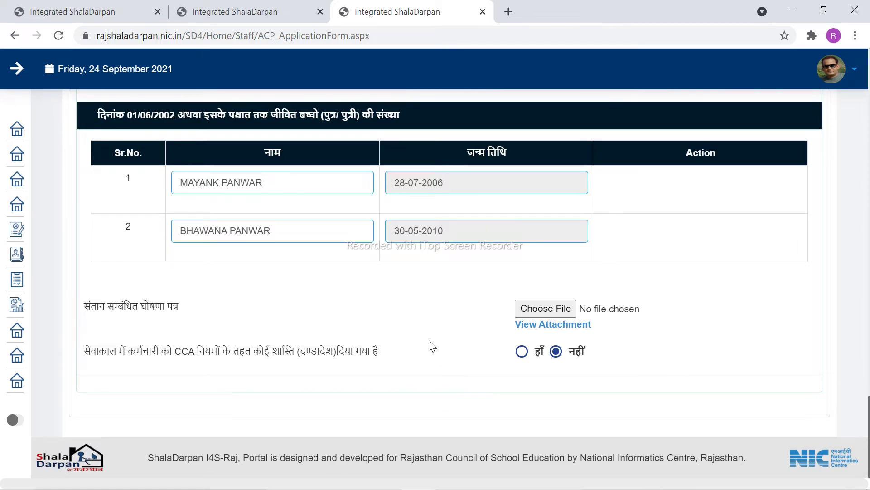
scroll(428, 341, up, 20)
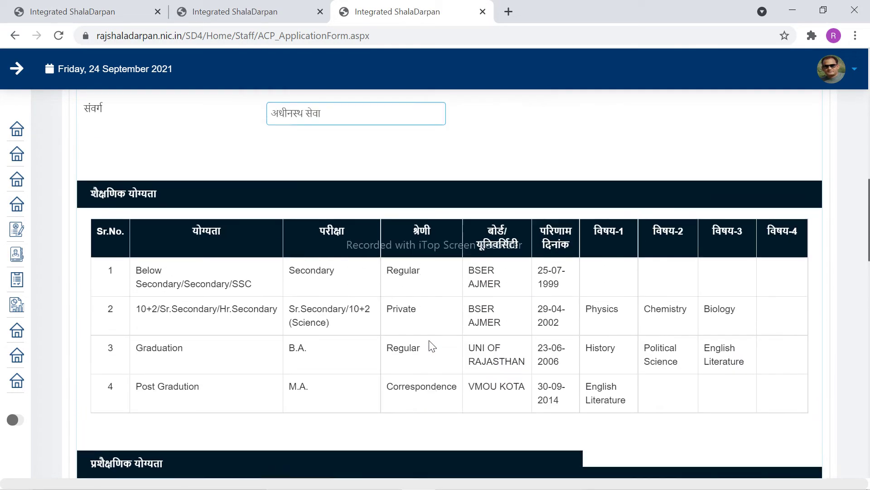
scroll(433, 326, up, 8)
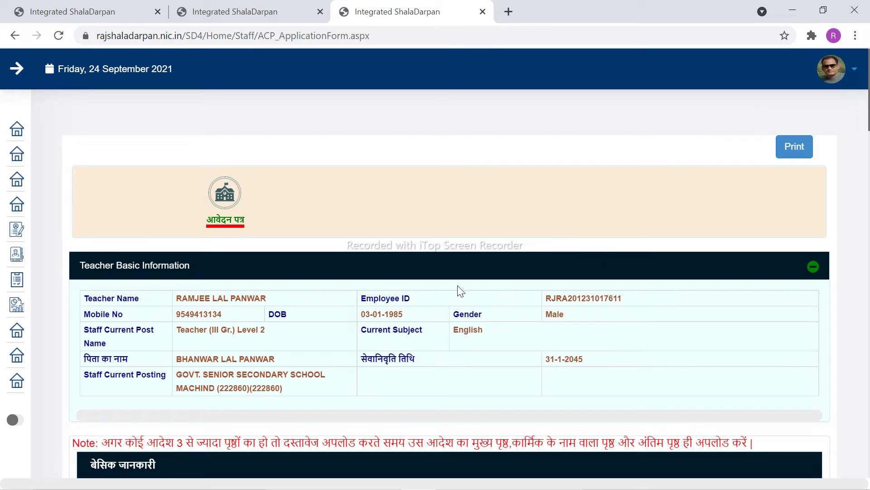
Check the School Nic Code and joining date fields in the basic information section and open the appointment order attachment
scroll(454, 253, down, 3)
scroll(422, 285, down, 5)
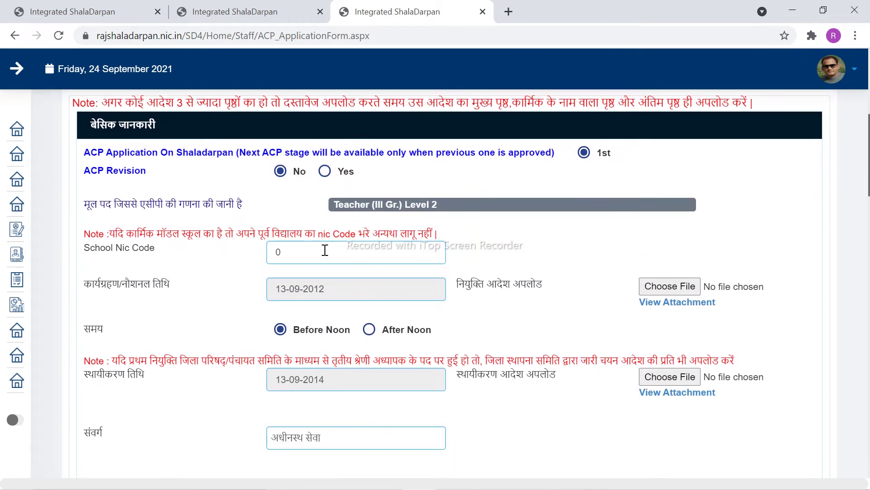
scroll(325, 250, down, 2)
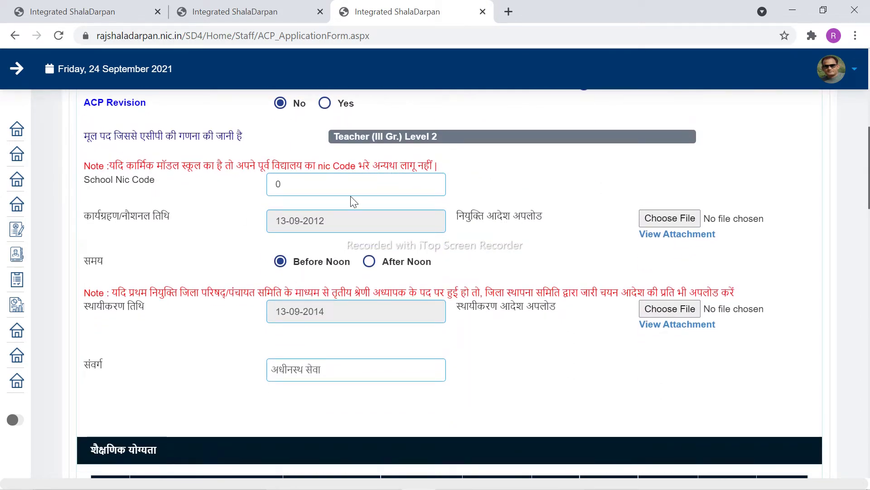
scroll(318, 196, up, 2)
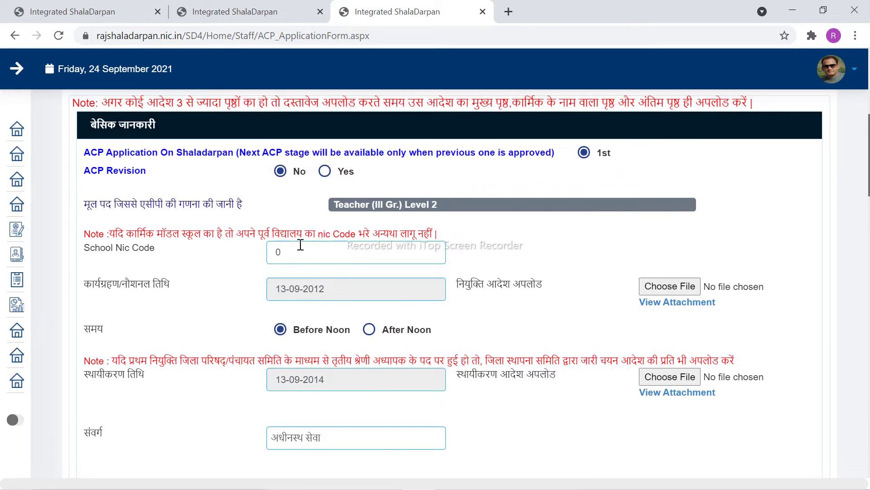
scroll(328, 250, down, 2)
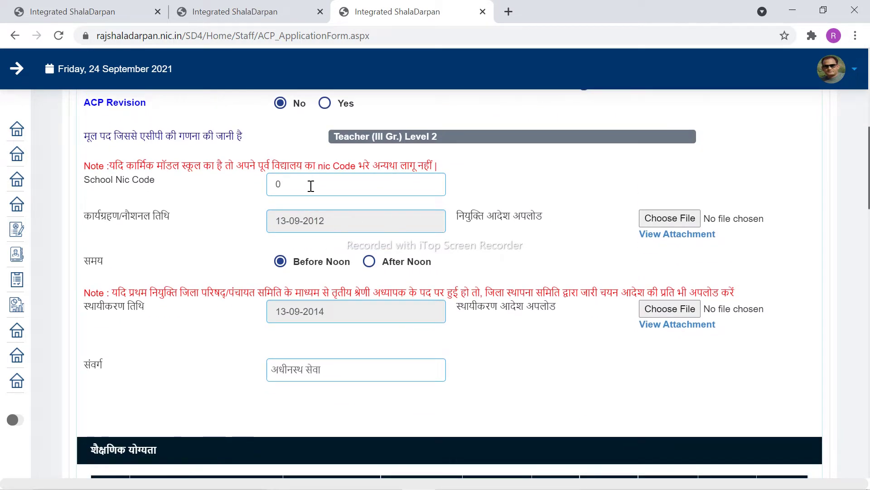
scroll(254, 229, down, 2)
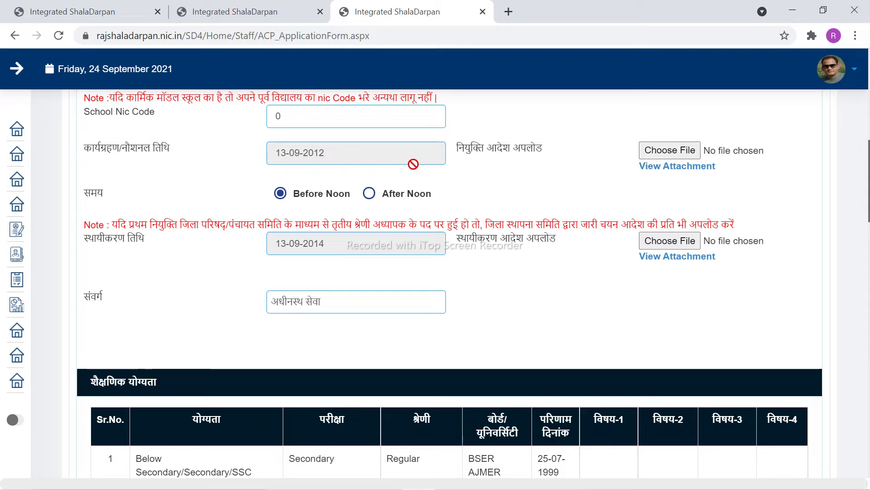
click(672, 169)
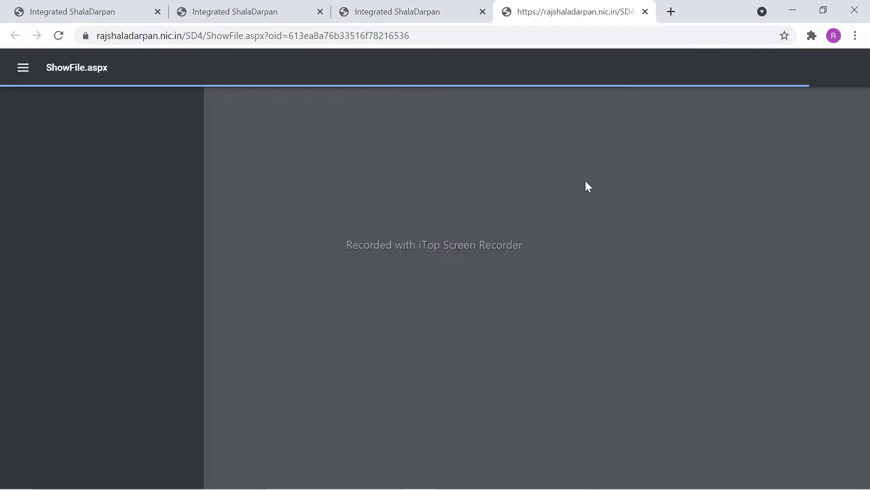
Read through the pages of the attached appointment order PDF, comparing the selection order with the Panchayat Samiti appointment order
scroll(565, 191, down, 3)
scroll(564, 195, down, 20)
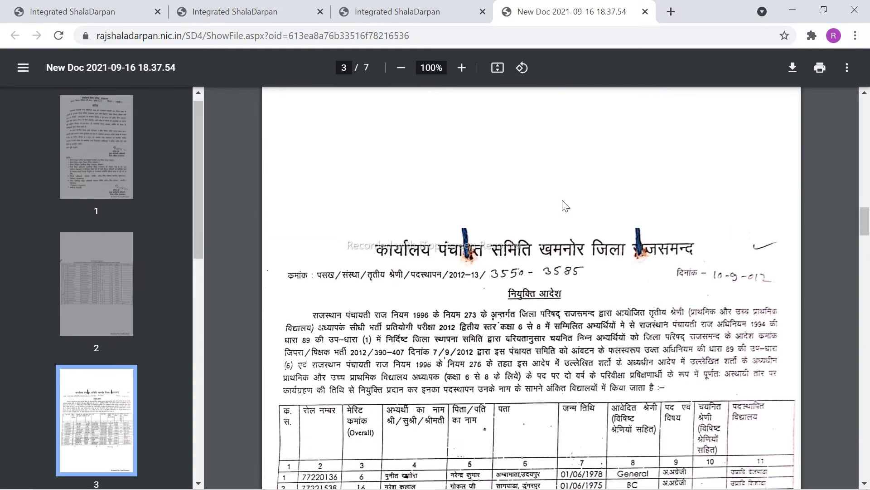
scroll(566, 206, up, 15)
scroll(562, 201, down, 8)
scroll(563, 210, up, 6)
scroll(564, 209, down, 5)
scroll(563, 209, up, 10)
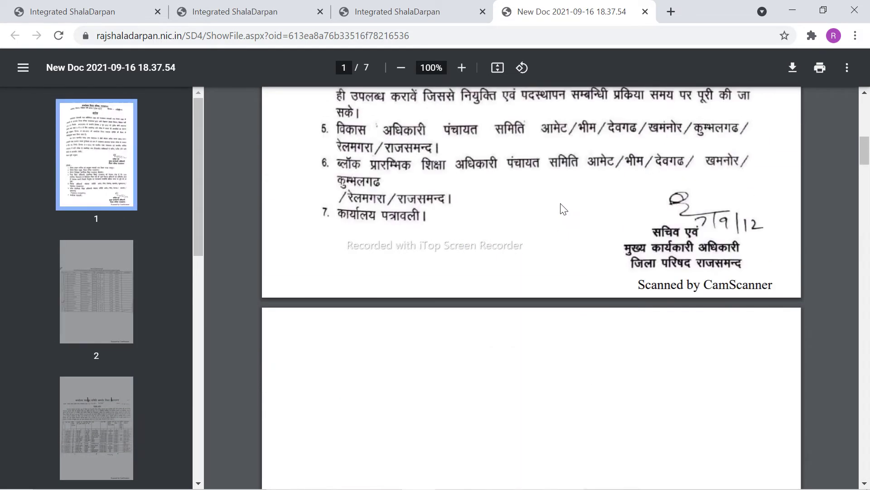
scroll(564, 209, up, 5)
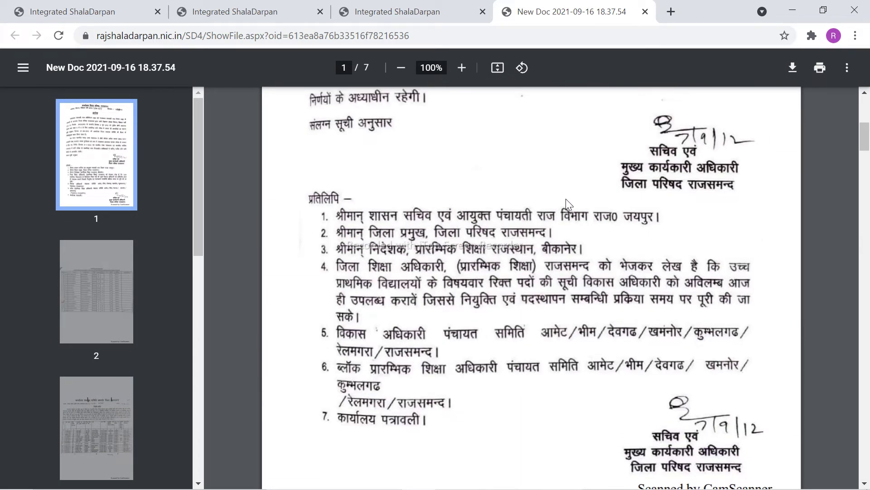
Close the appointment order PDF and check the file chooser for the appointment order upload without picking a file
click(645, 11)
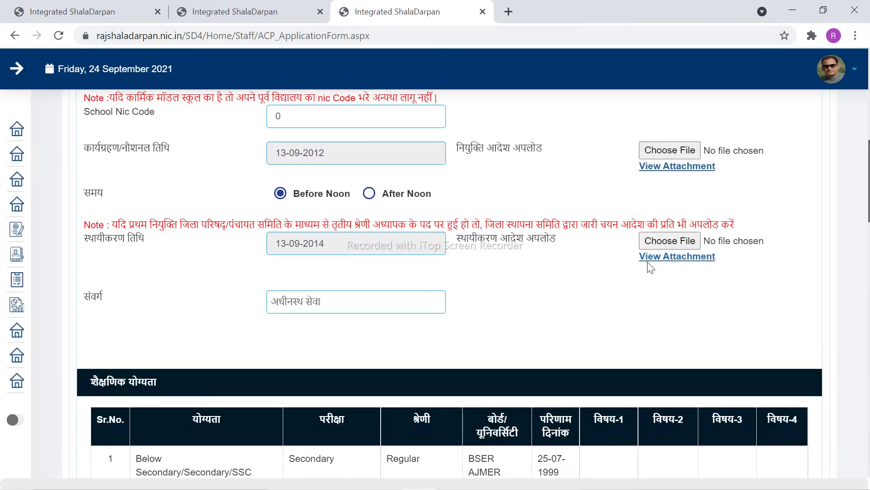
click(675, 152)
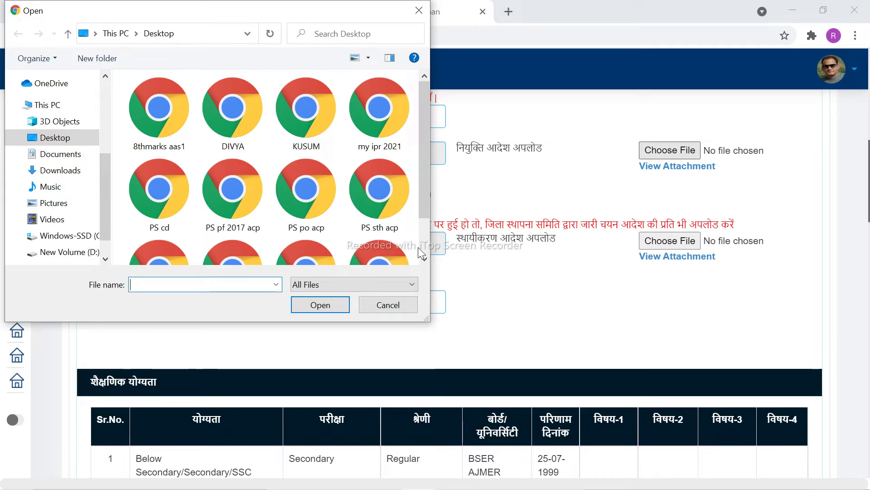
click(388, 305)
Examine the confirmation order, the educational and training qualifications, and the in-service promotion section with its not-applicable option
scroll(365, 254, down, 1)
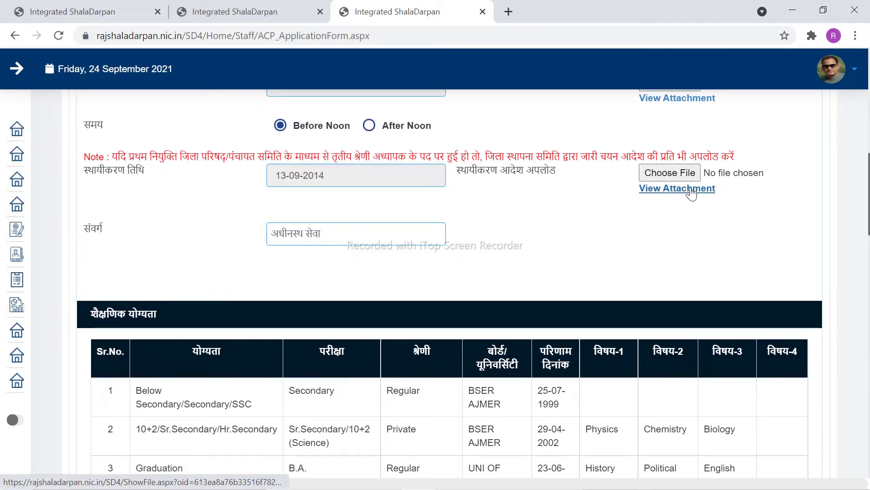
scroll(666, 199, down, 1)
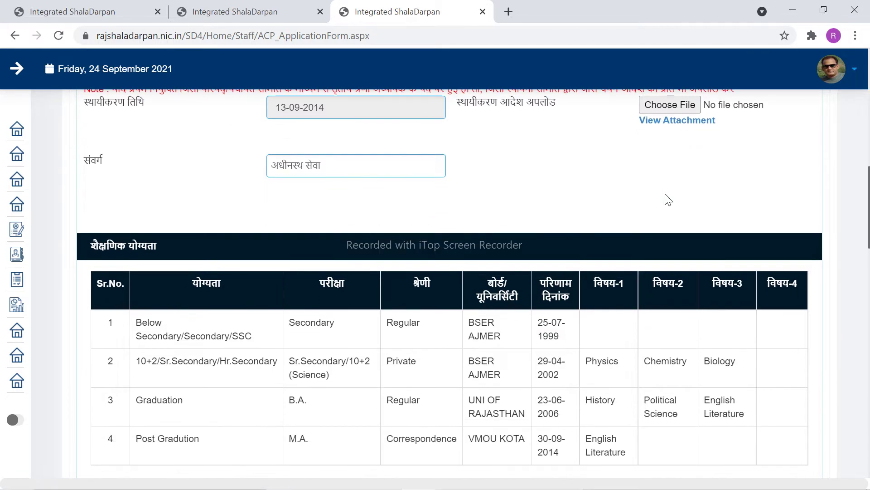
scroll(320, 190, down, 15)
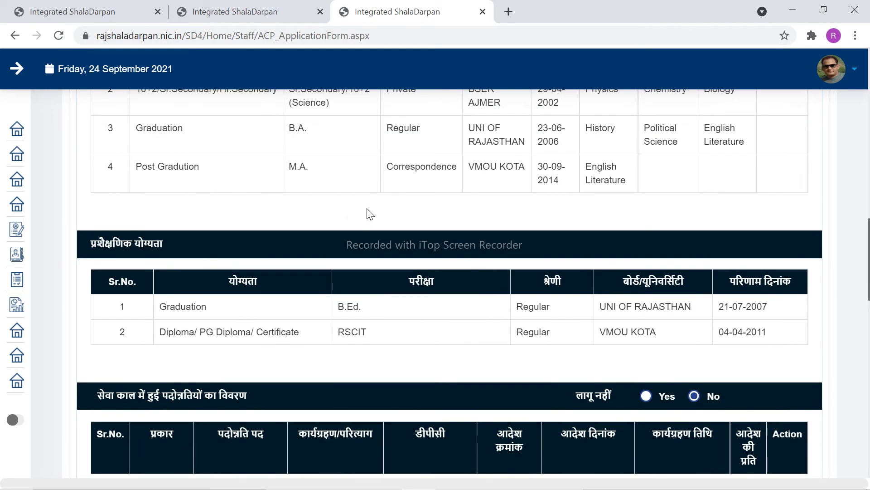
scroll(380, 208, up, 4)
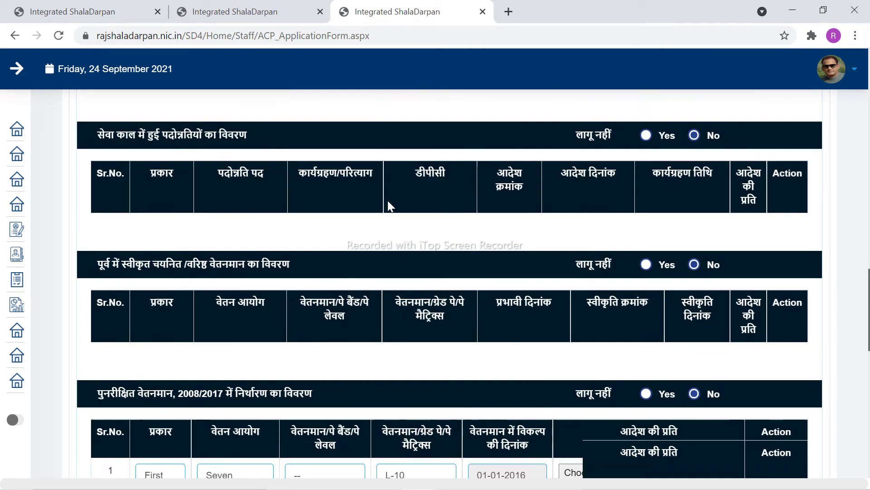
scroll(312, 241, down, 1)
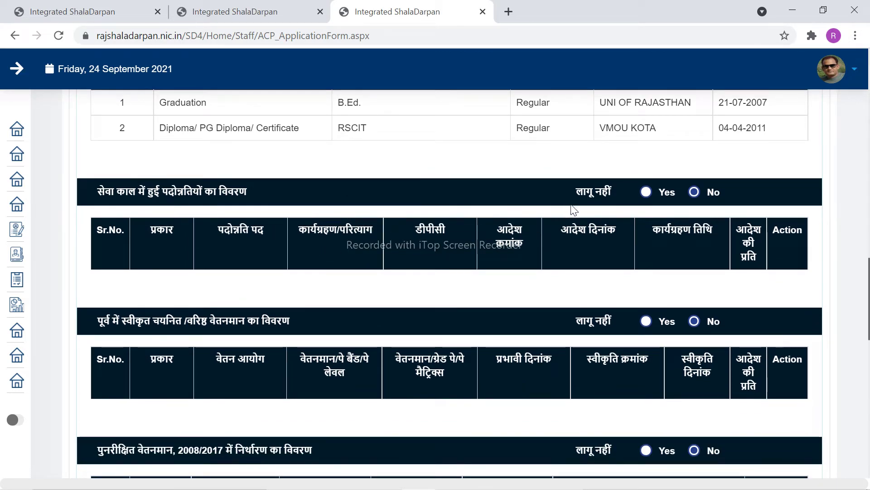
scroll(644, 205, down, 2)
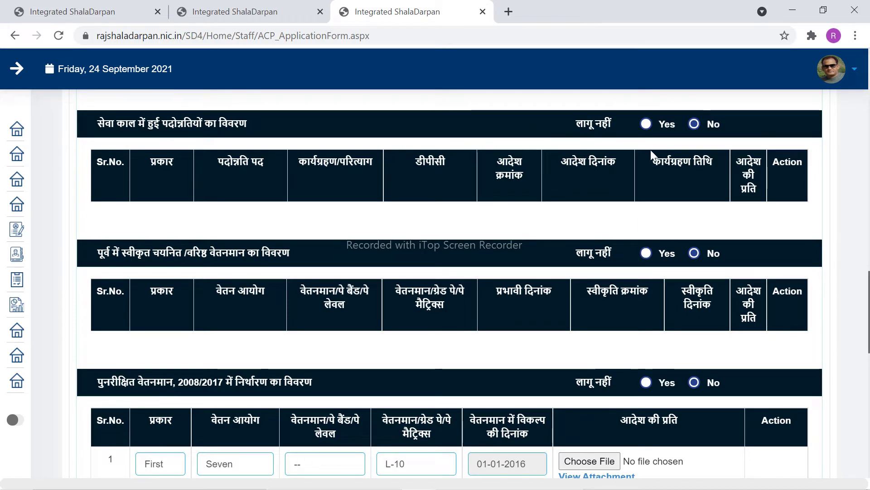
scroll(657, 177, up, 2)
scroll(696, 212, down, 2)
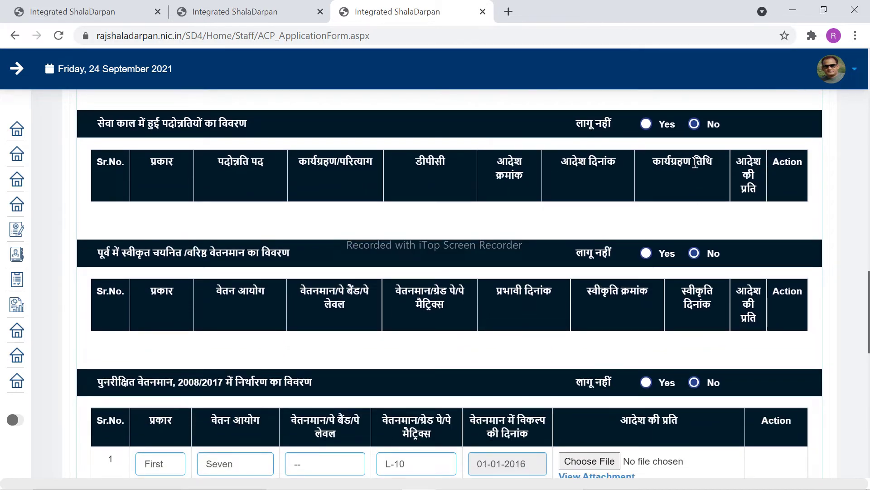
scroll(691, 187, up, 2)
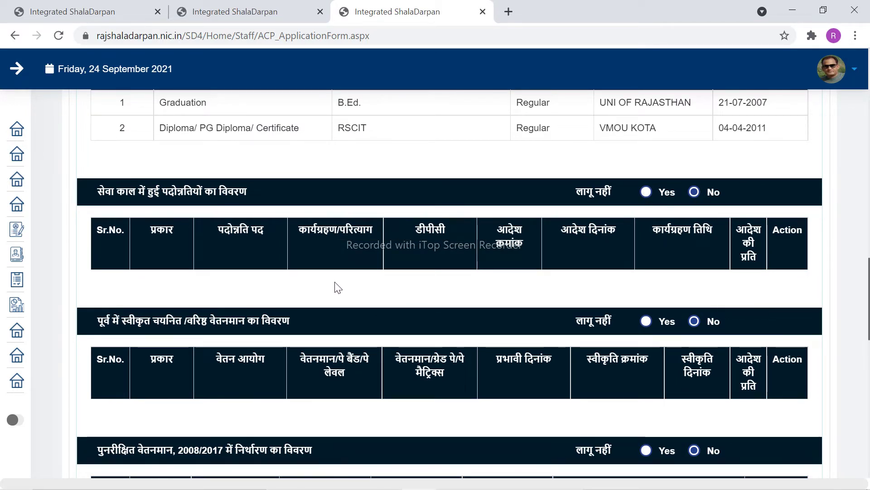
scroll(522, 263, down, 2)
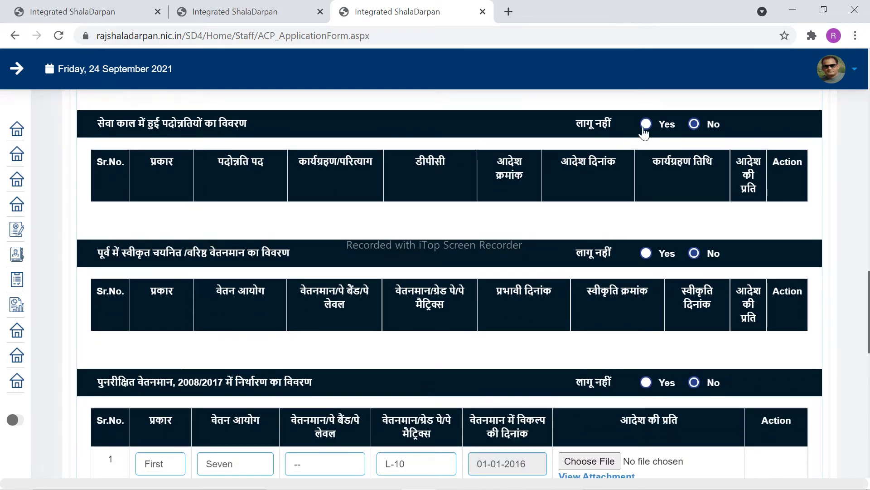
Review the previously sanctioned pay scale section, the 2008/2017 revised pay fixation entry and the details of the applied ACP
scroll(645, 253, down, 2)
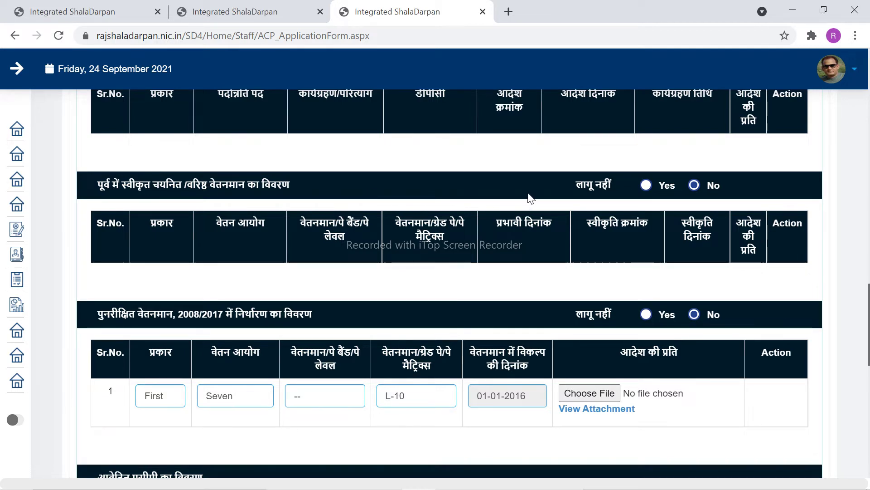
scroll(647, 189, down, 3)
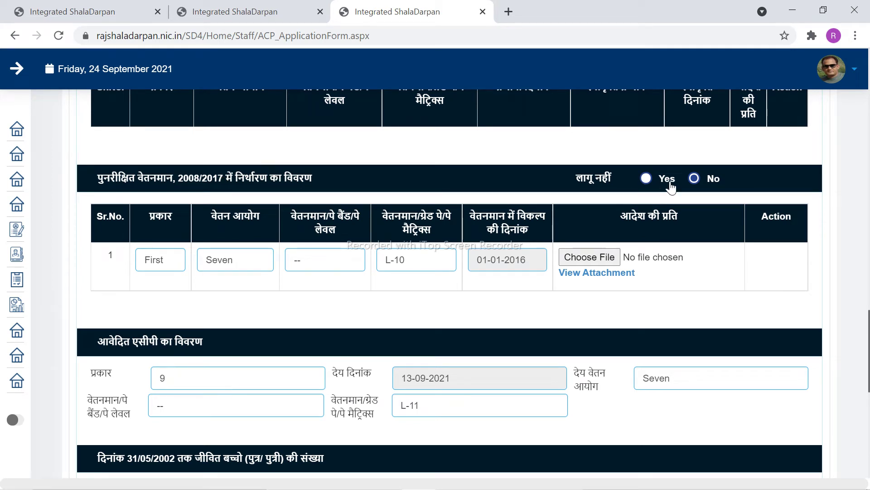
scroll(700, 186, up, 1)
scroll(694, 177, down, 2)
scroll(613, 210, down, 1)
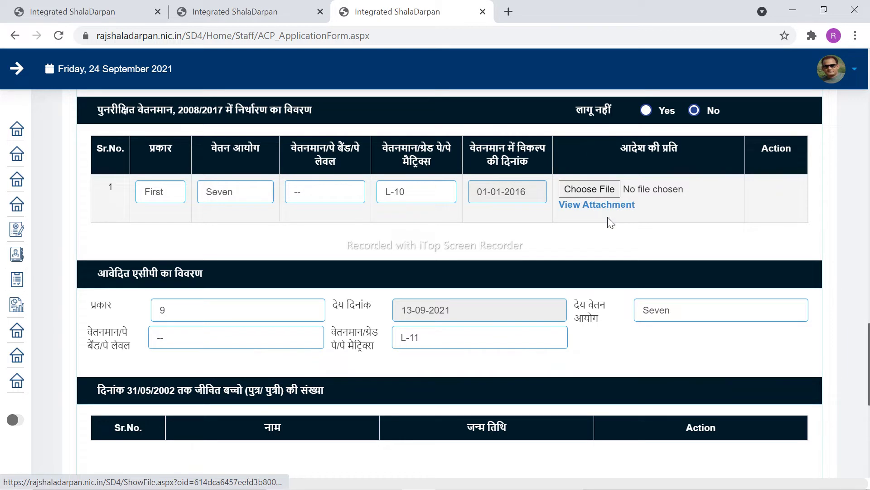
scroll(598, 220, down, 3)
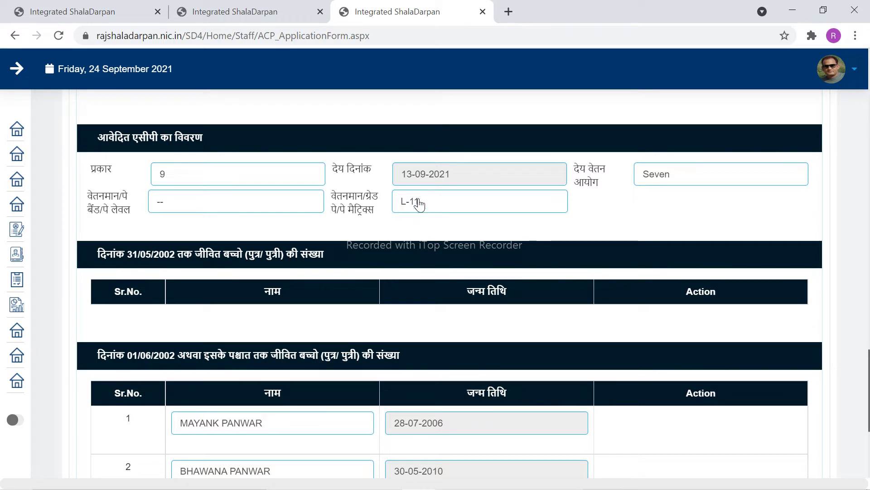
Check the children's details before and after 01/06/2002, the children declaration attachment and the CCA penalty question
scroll(414, 218, down, 3)
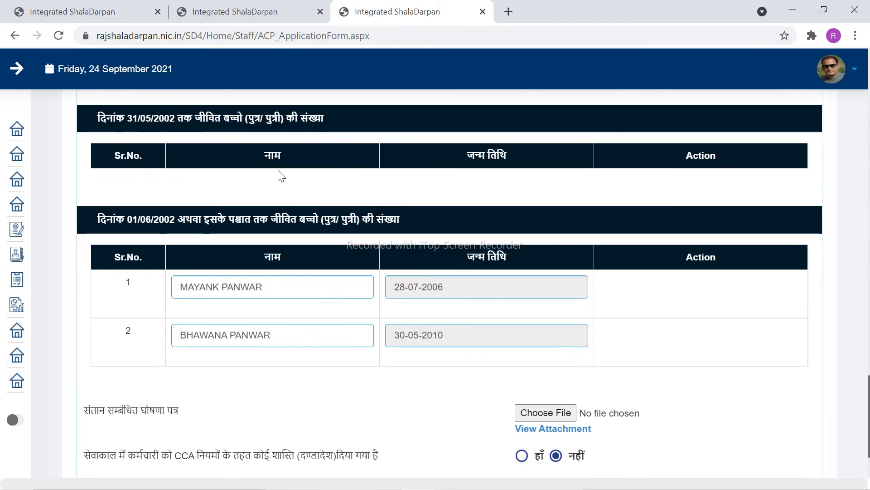
scroll(231, 162, down, 2)
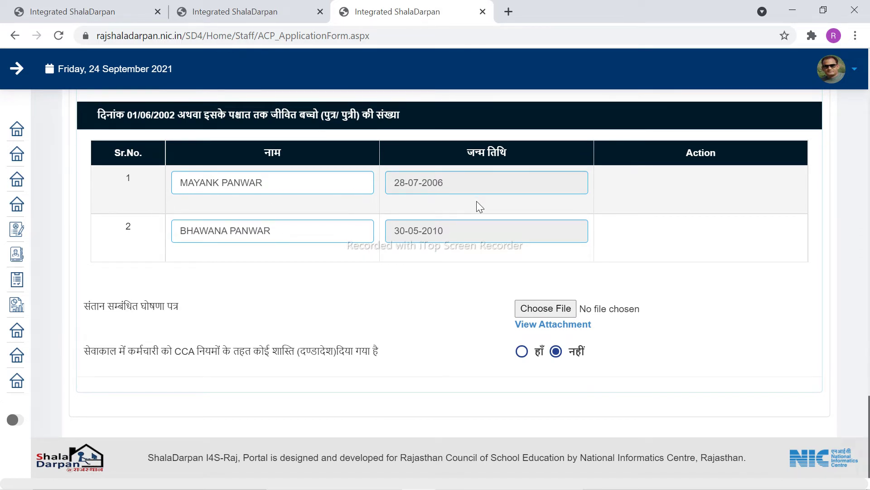
scroll(477, 203, up, 3)
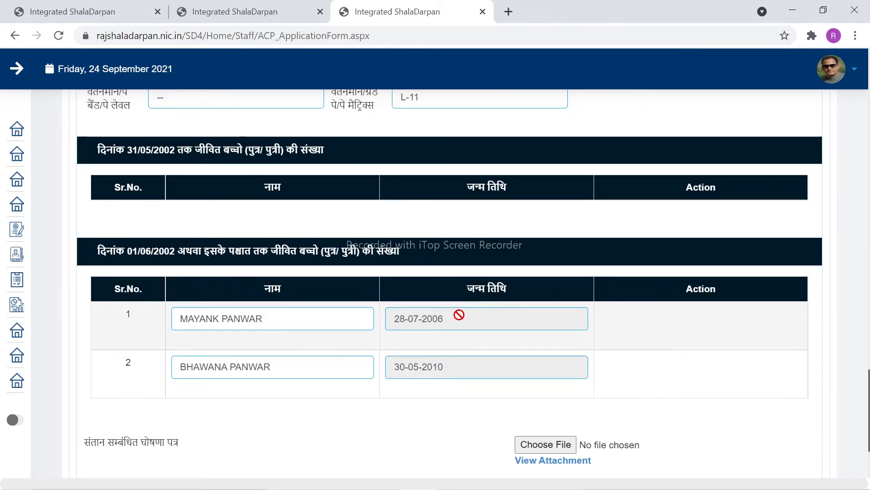
scroll(459, 314, down, 3)
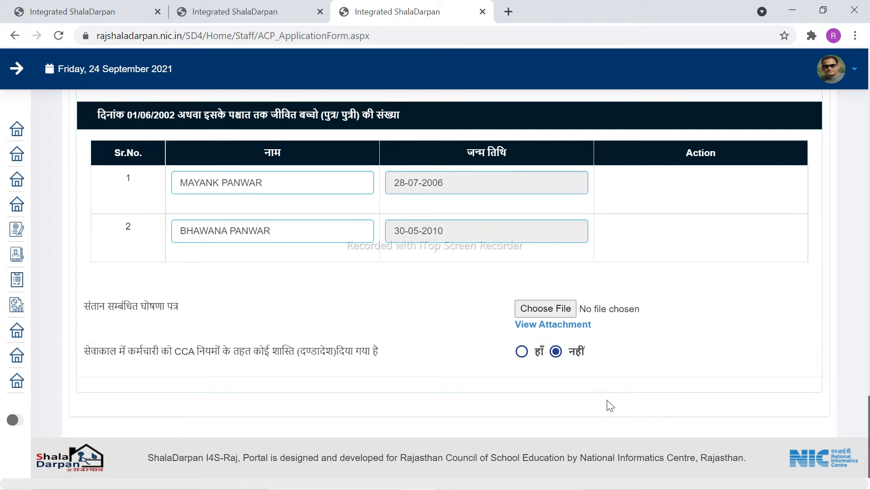
Look over the whole ACP form once more, from the basic information through the qualifications and pay scale sections
scroll(614, 405, up, 5)
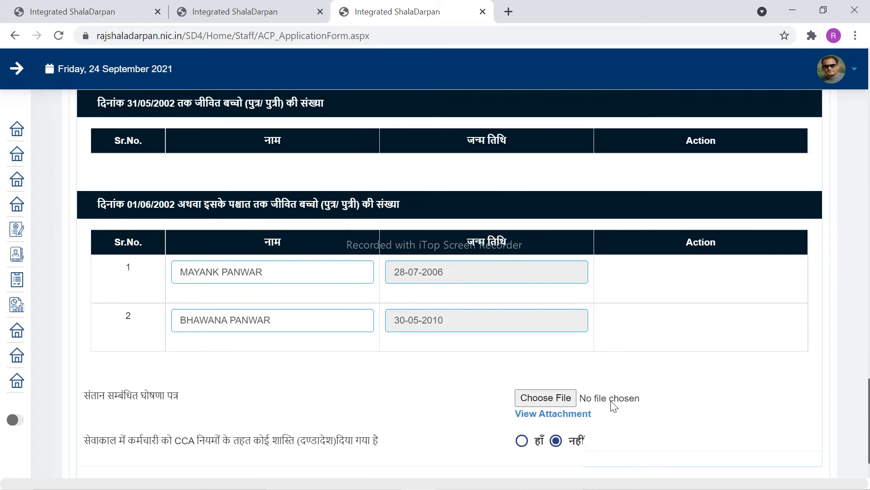
scroll(611, 401, up, 20)
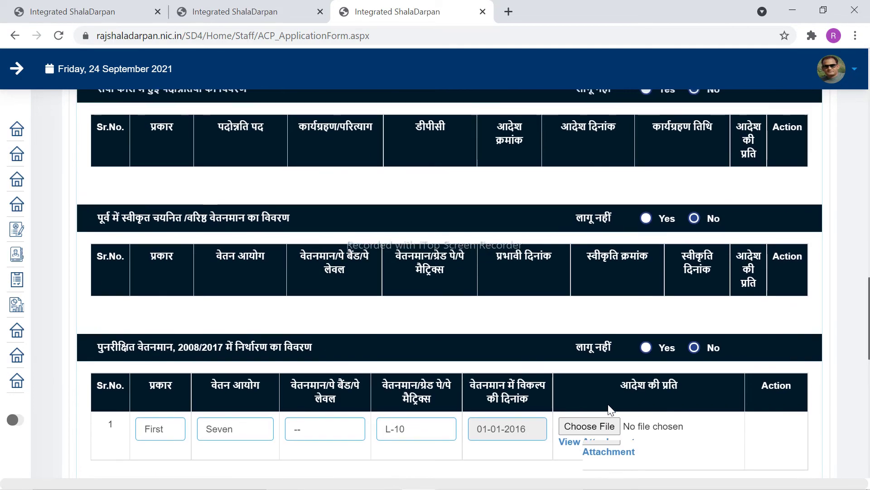
scroll(607, 408, up, 8)
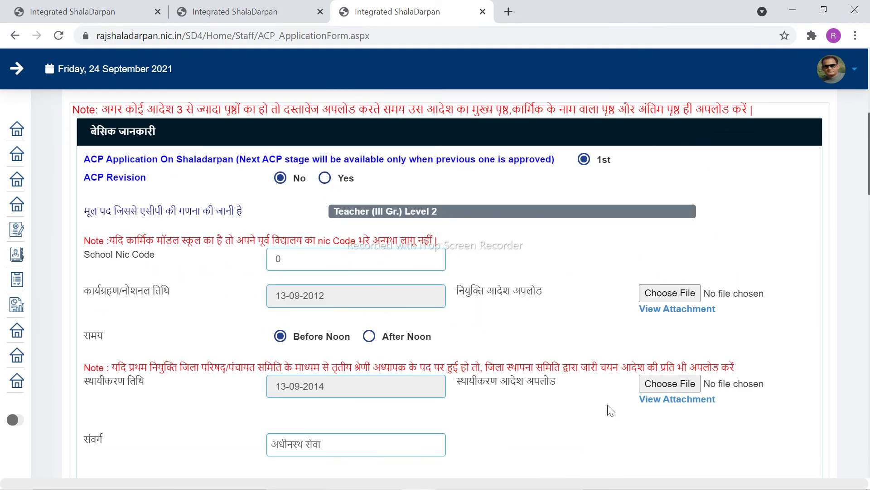
scroll(605, 410, down, 6)
scroll(602, 408, down, 18)
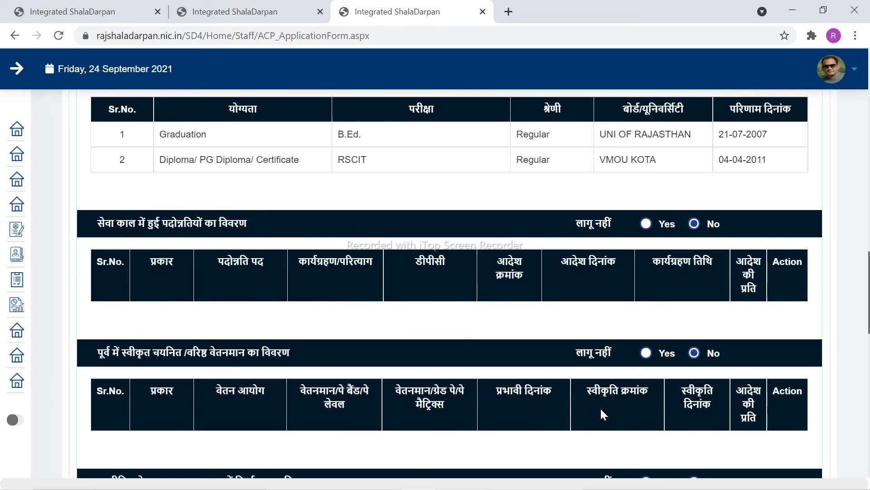
scroll(572, 402, up, 8)
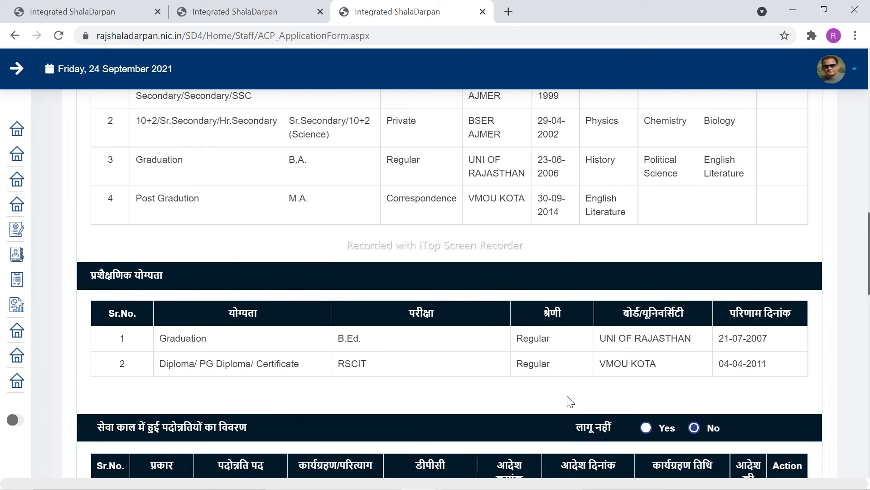
Leave the staff window and open the Form Approval page for staff in the school's ShalaDarpan login
click(792, 11)
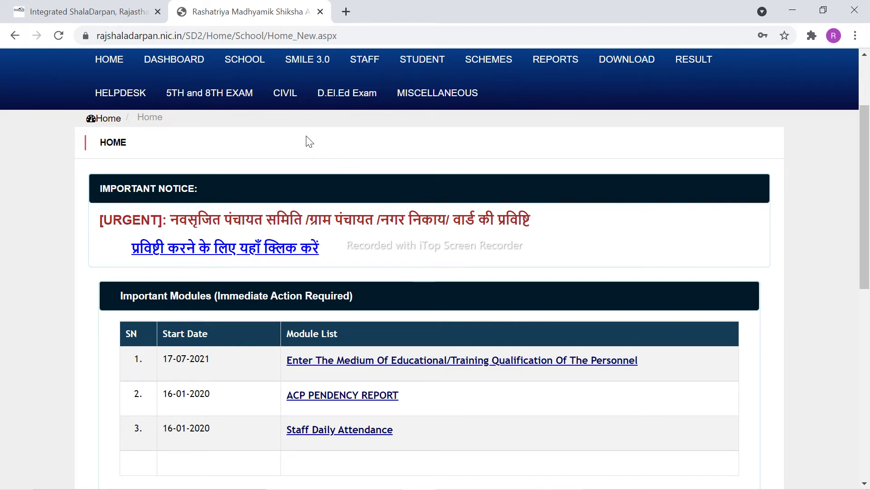
click(366, 63)
scroll(368, 77, down, 4)
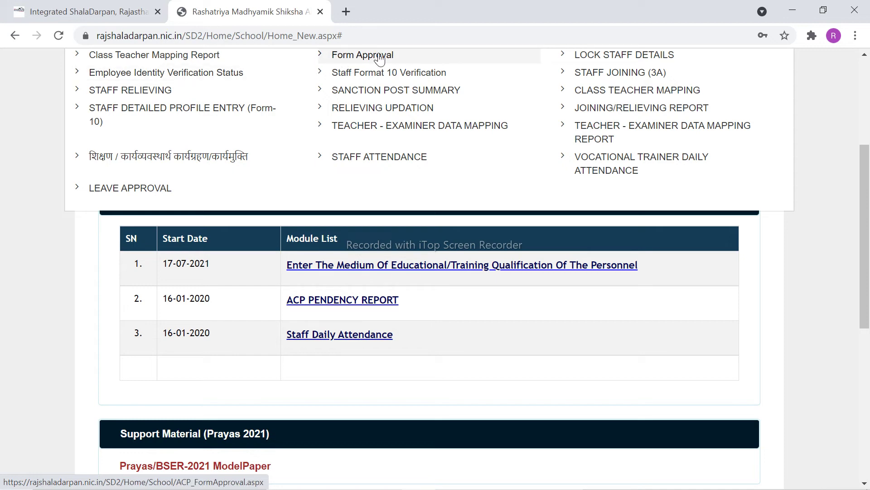
click(362, 56)
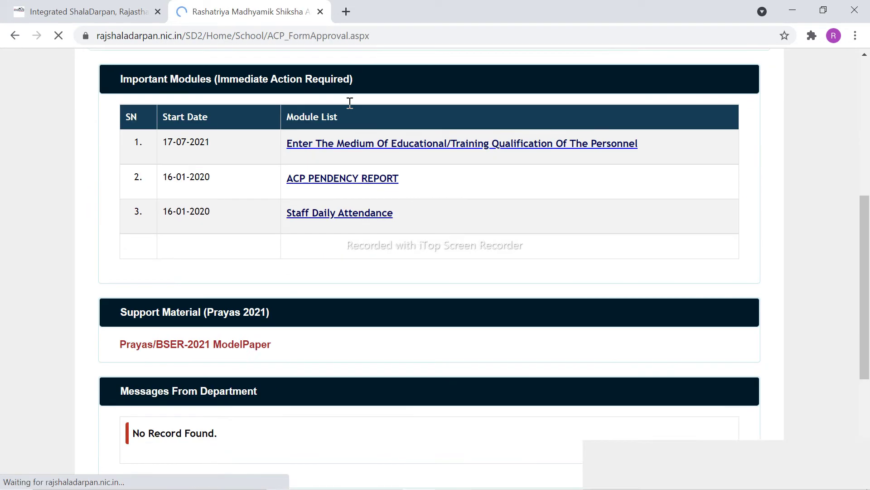
scroll(281, 218, down, 1)
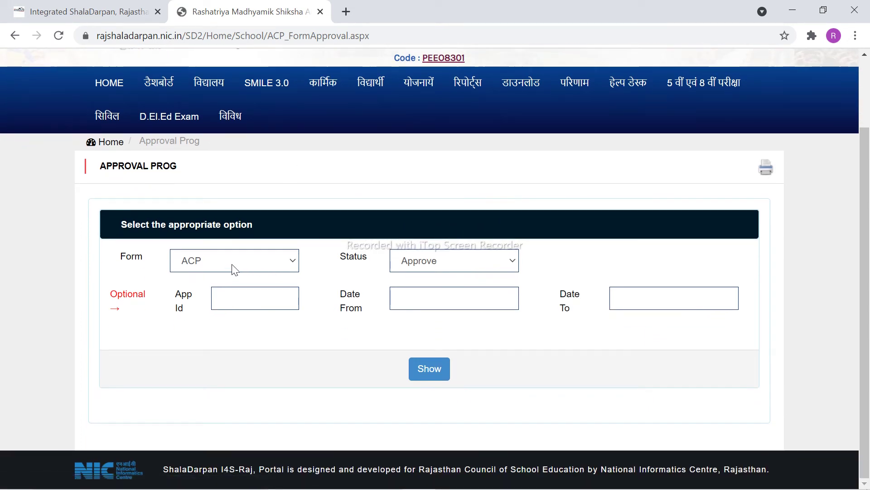
List the school's applications with Form set to ACP and Status set to Pending
click(219, 266)
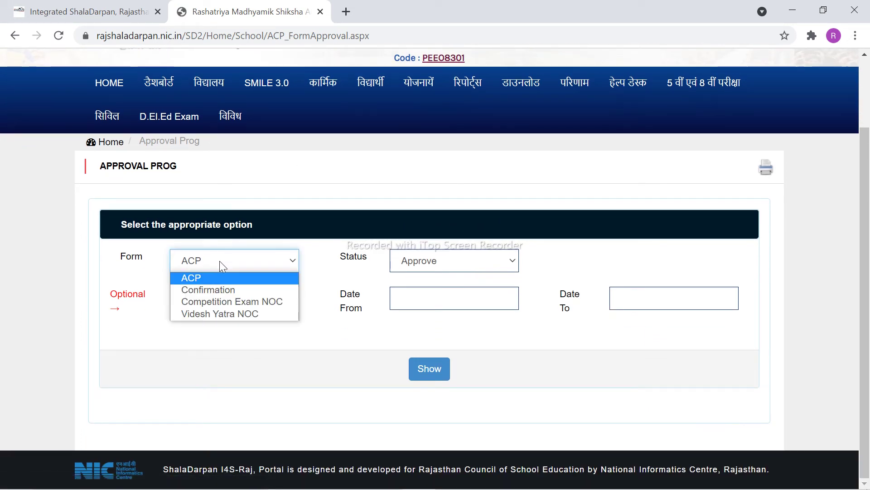
click(211, 278)
click(431, 258)
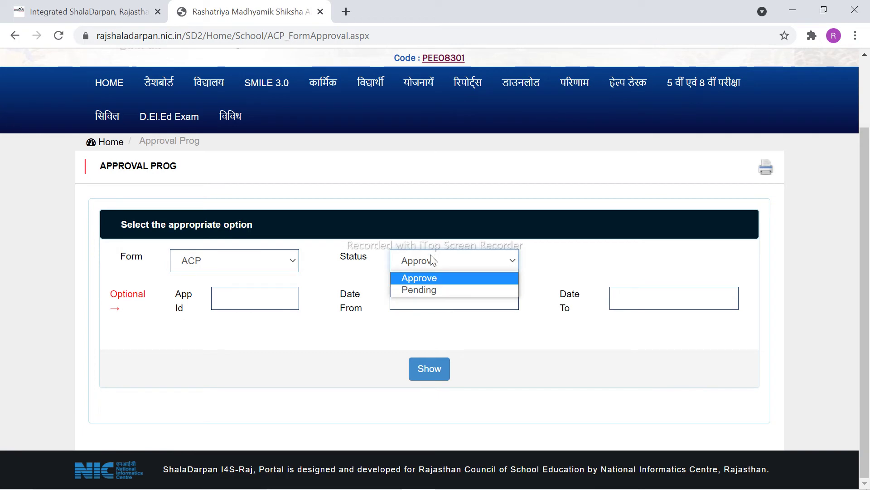
click(431, 290)
click(426, 370)
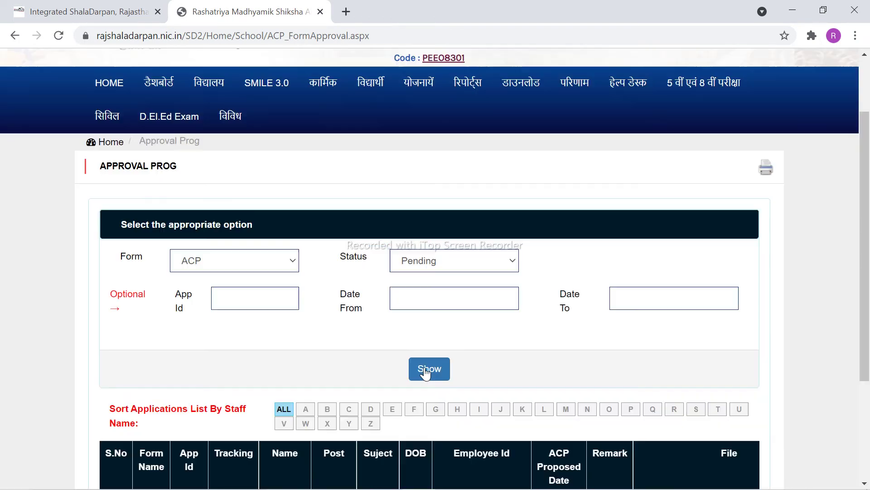
Open the pending ACP application from the list by its App Id and dismiss the translation prompt
scroll(428, 371, down, 3)
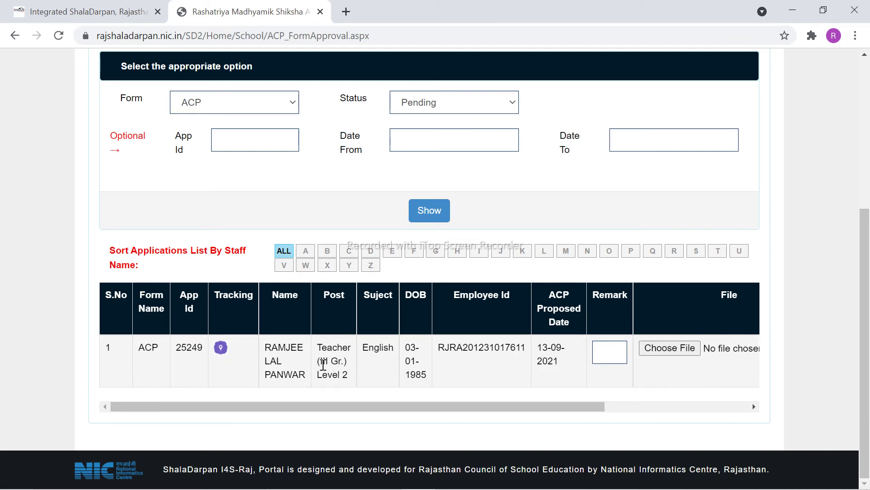
click(192, 351)
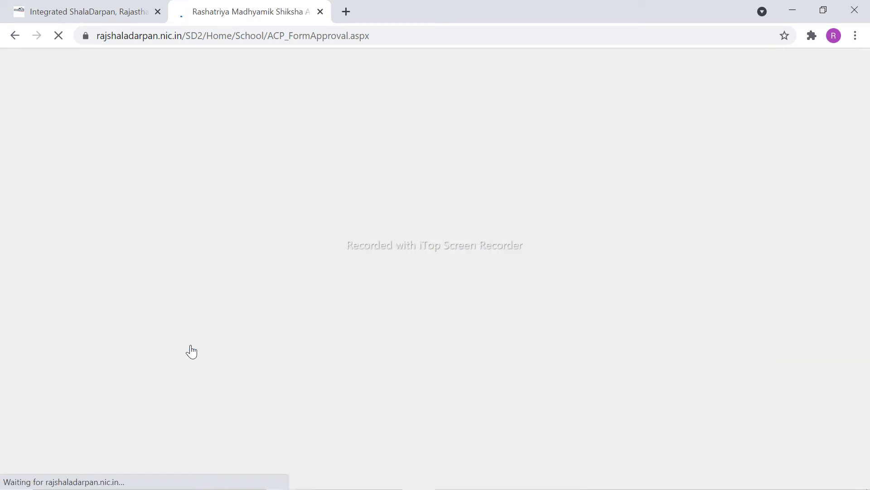
scroll(229, 346, down, 5)
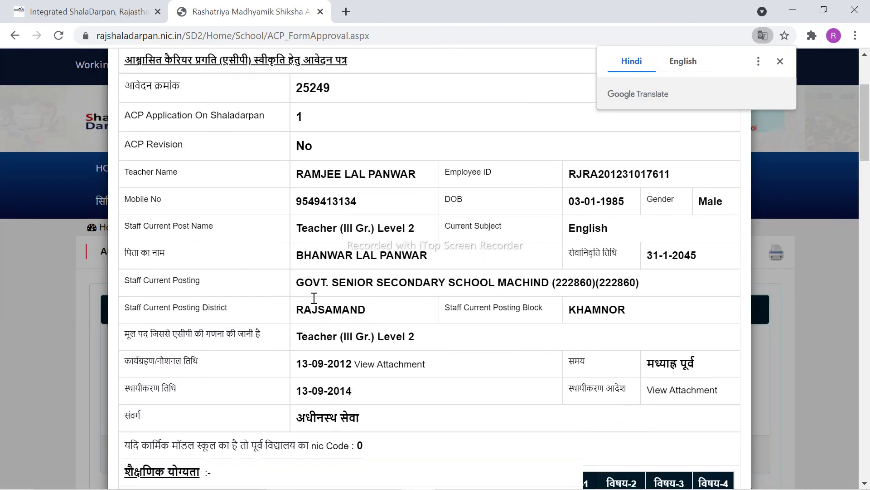
click(780, 64)
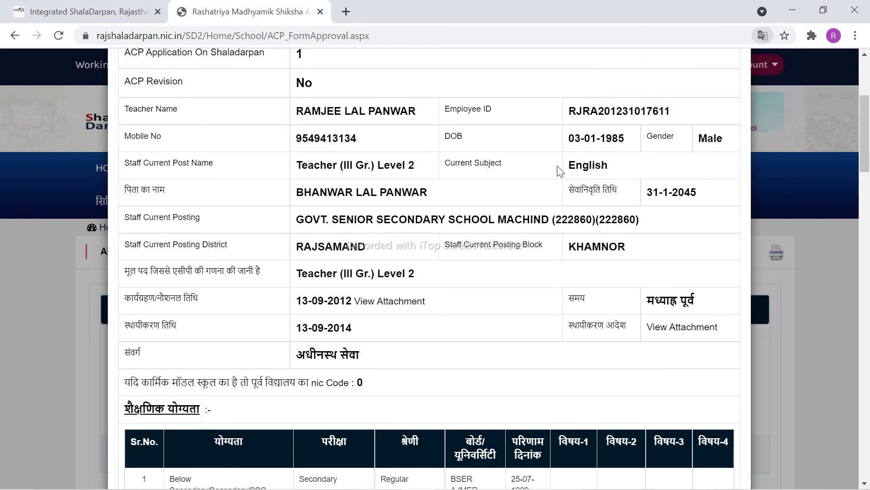
Review the opened ACP application from its heading and employee details down to the educational qualifications section
scroll(557, 173, up, 5)
scroll(549, 181, down, 3)
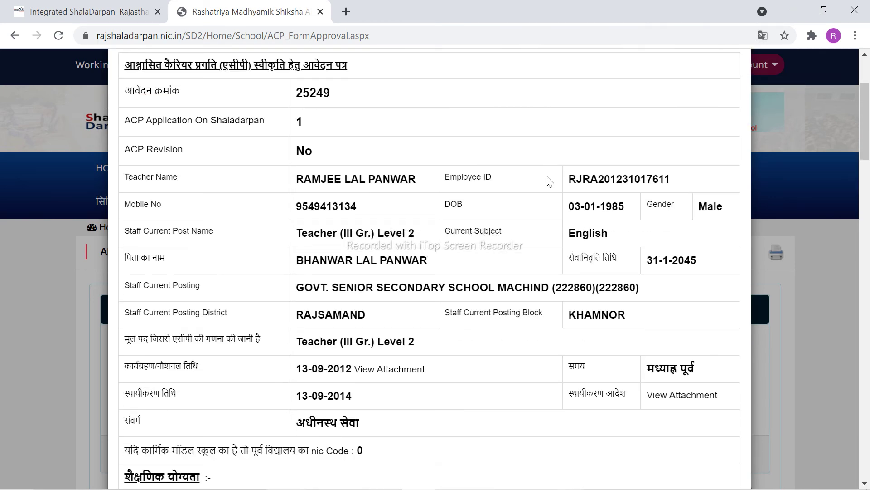
scroll(547, 178, up, 3)
scroll(550, 181, down, 7)
scroll(550, 181, up, 7)
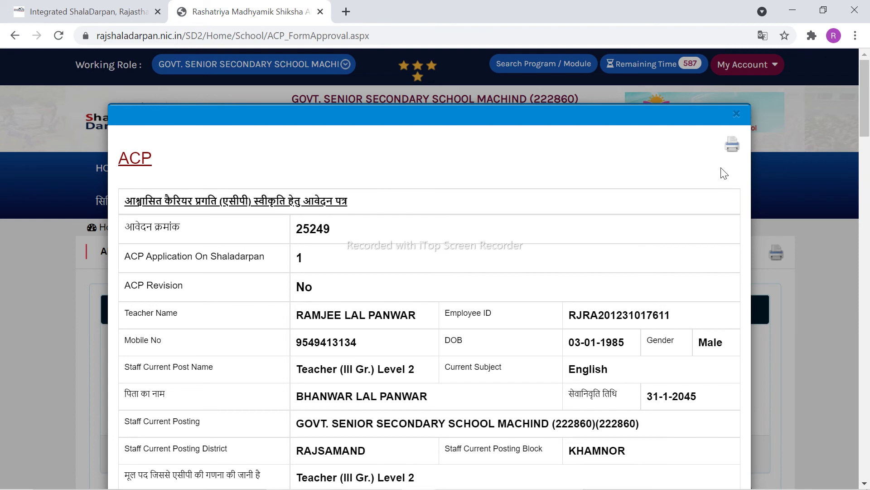
scroll(674, 184, down, 2)
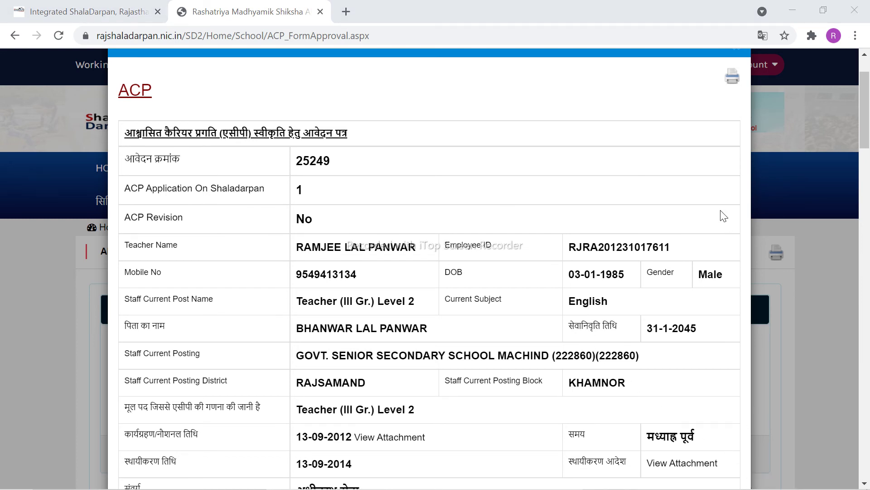
Check the ACP application's print preview in a maximized window, then cancel printing and return to the pending applications list
click(733, 77)
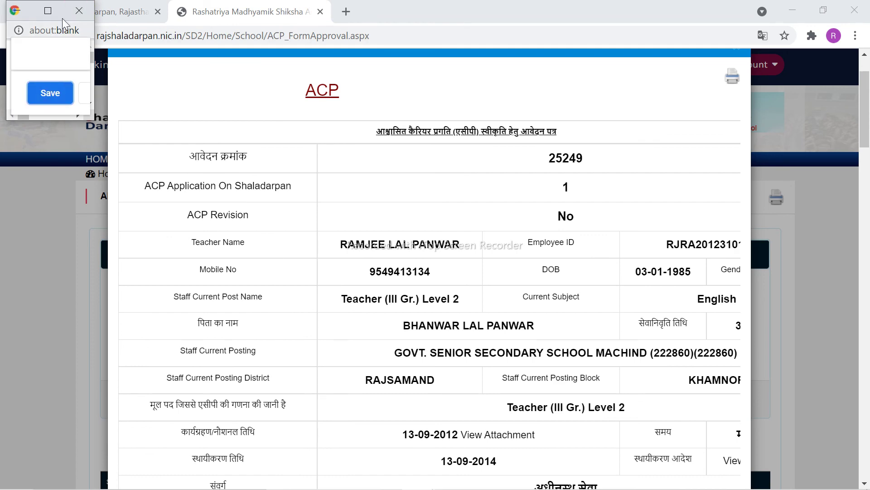
click(50, 11)
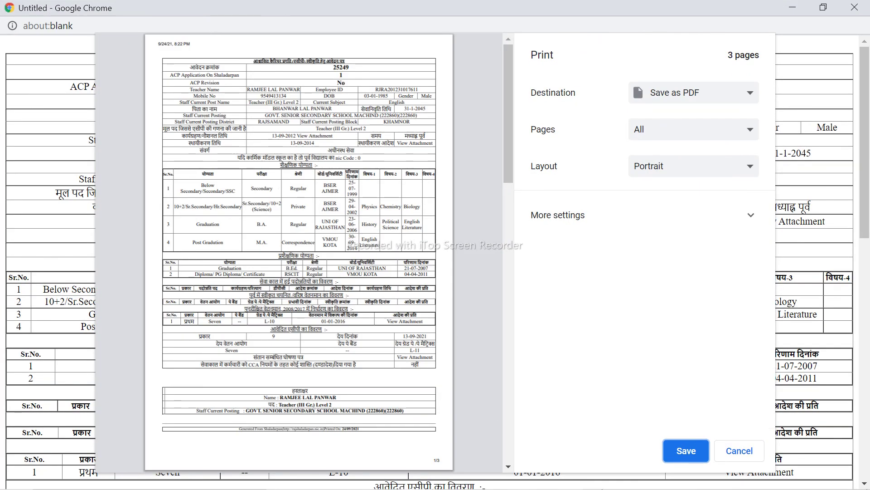
click(730, 462)
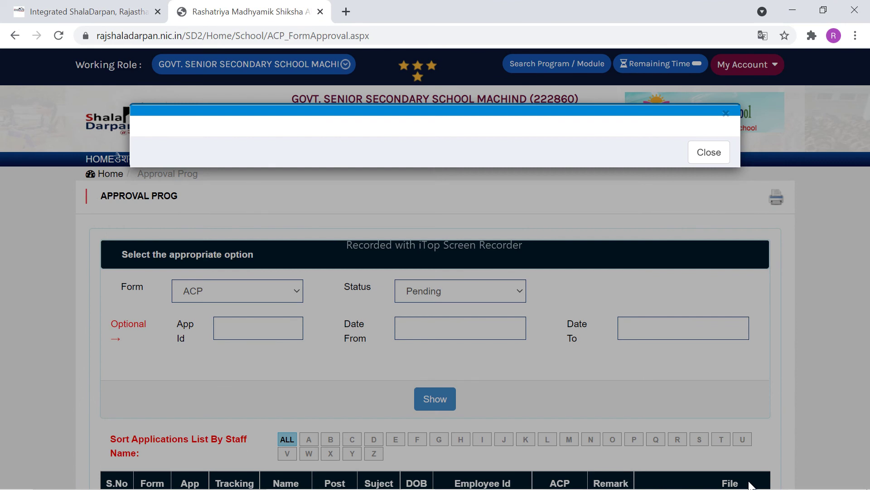
scroll(752, 483, down, 3)
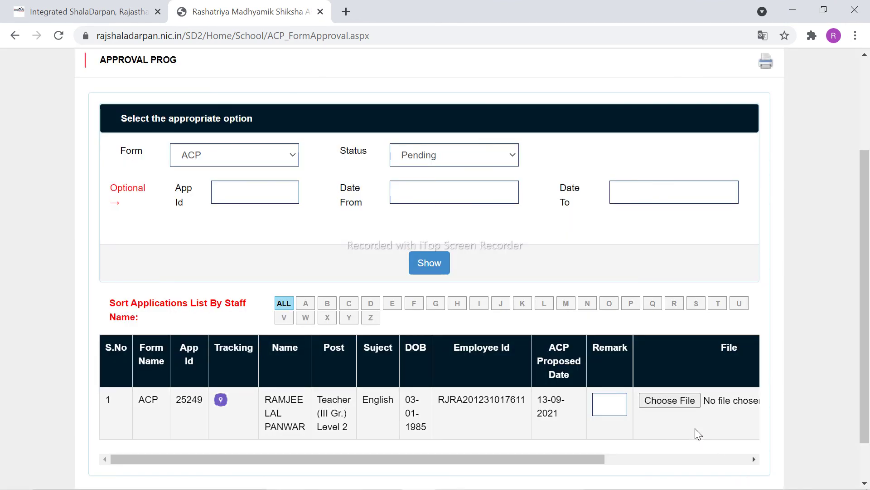